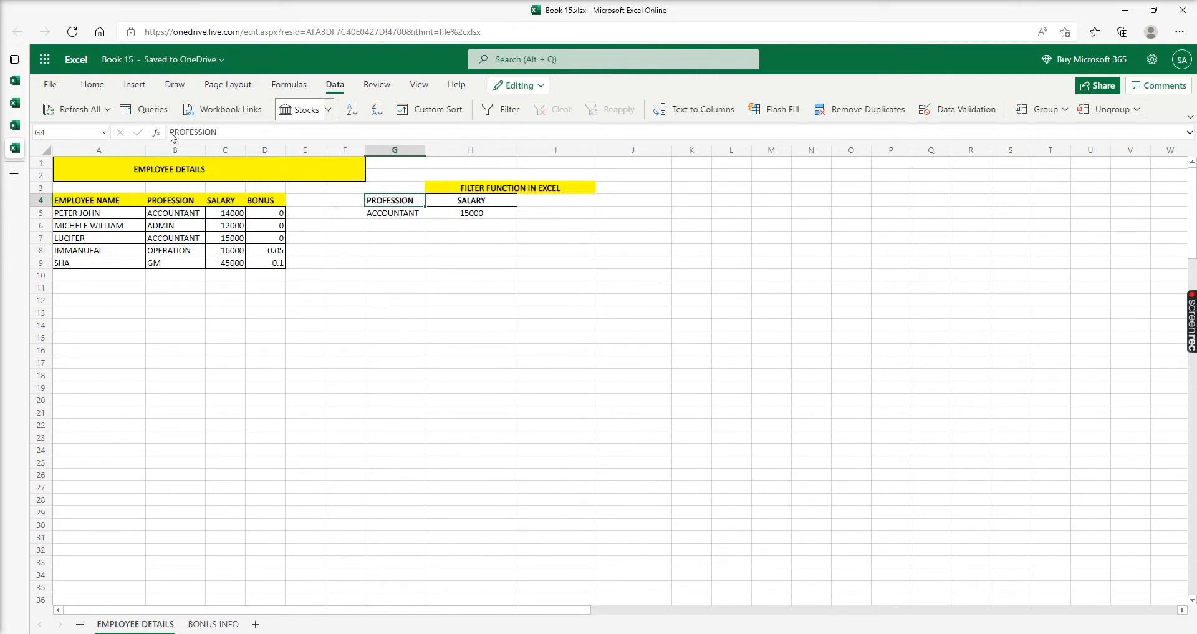
Step: Start a FILTER formula in I5 with the employee table $A$5:$D$9 as its absolute array argument
click(391, 211)
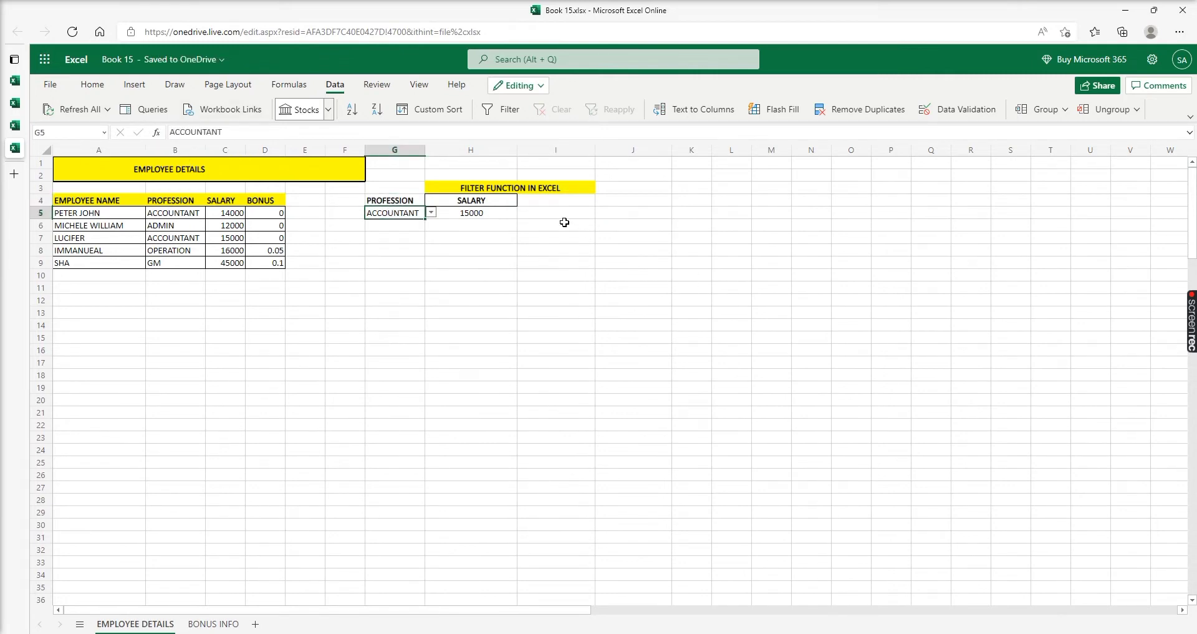
click(559, 210)
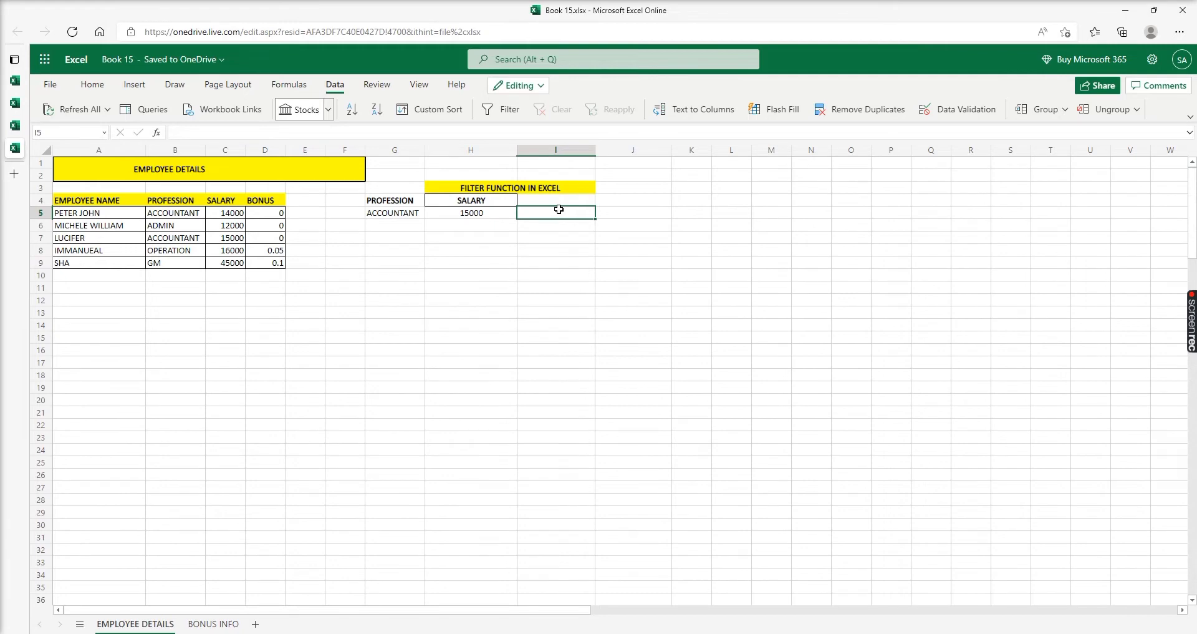
text(=FIL)
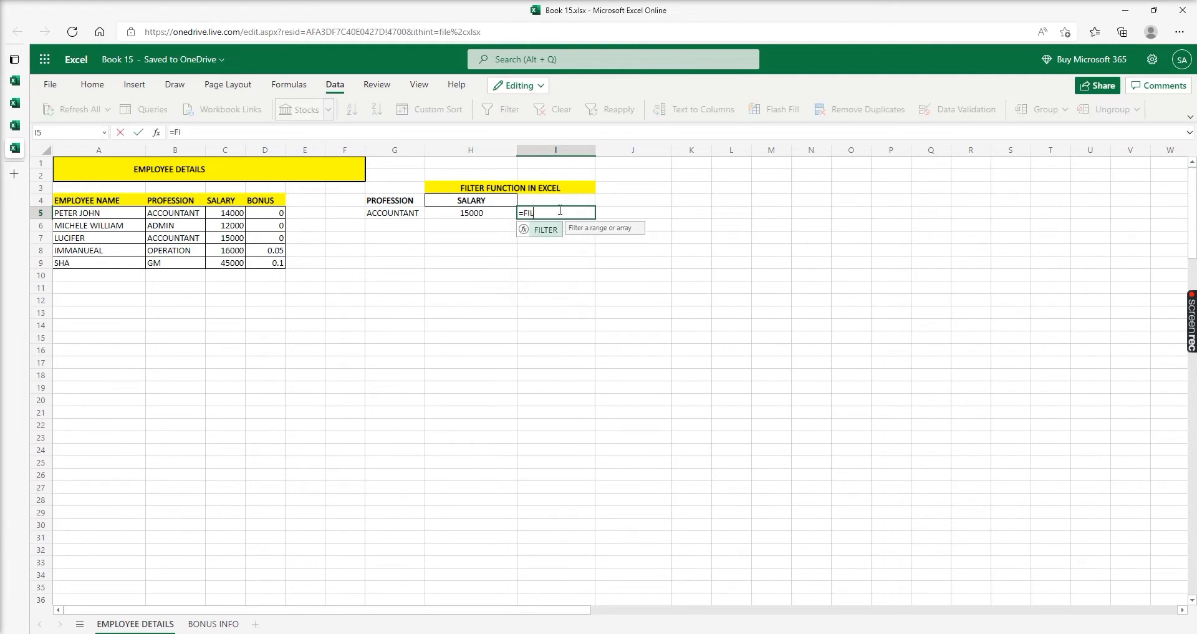
text(TER()
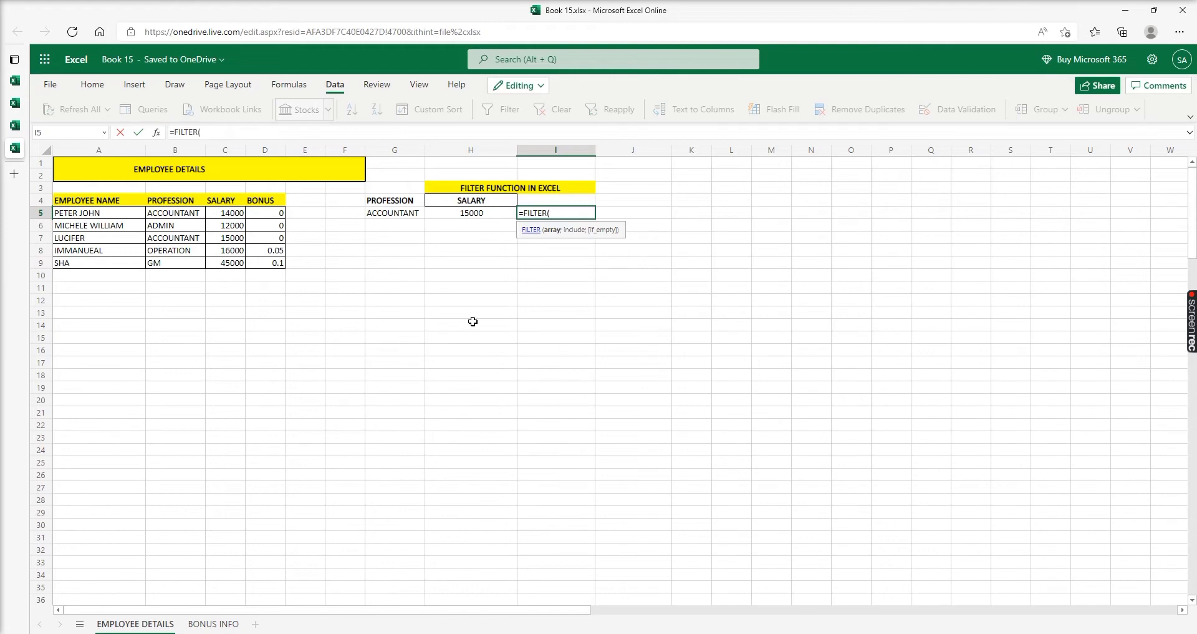
click(93, 212)
drag(137, 220, 283, 261)
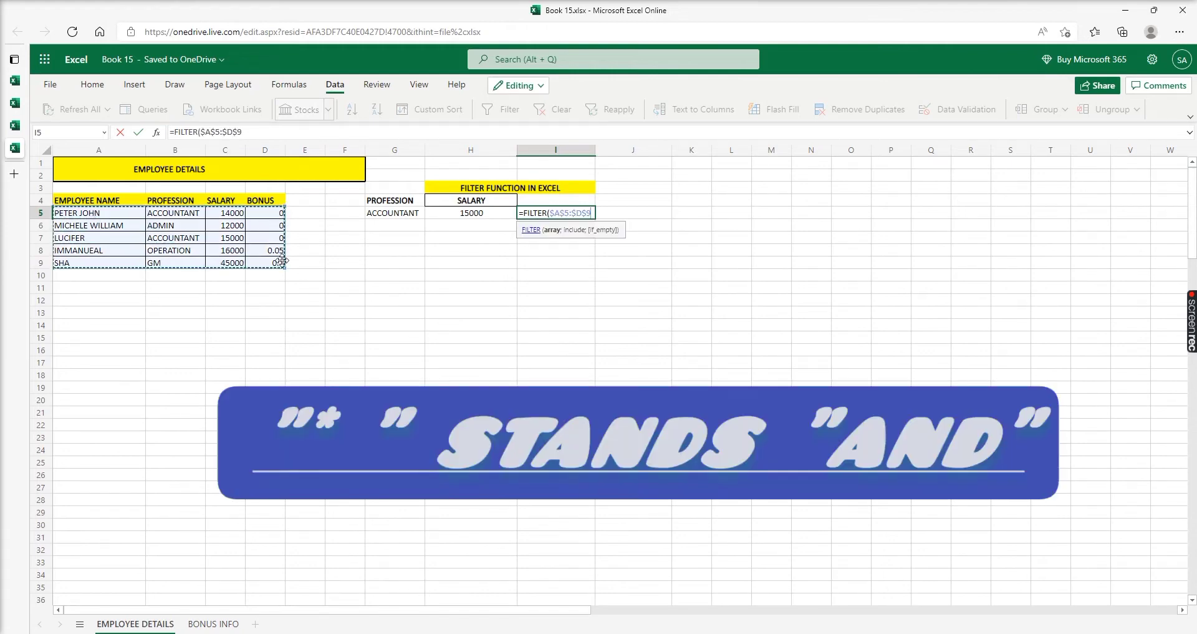
key(F4)
text(;)
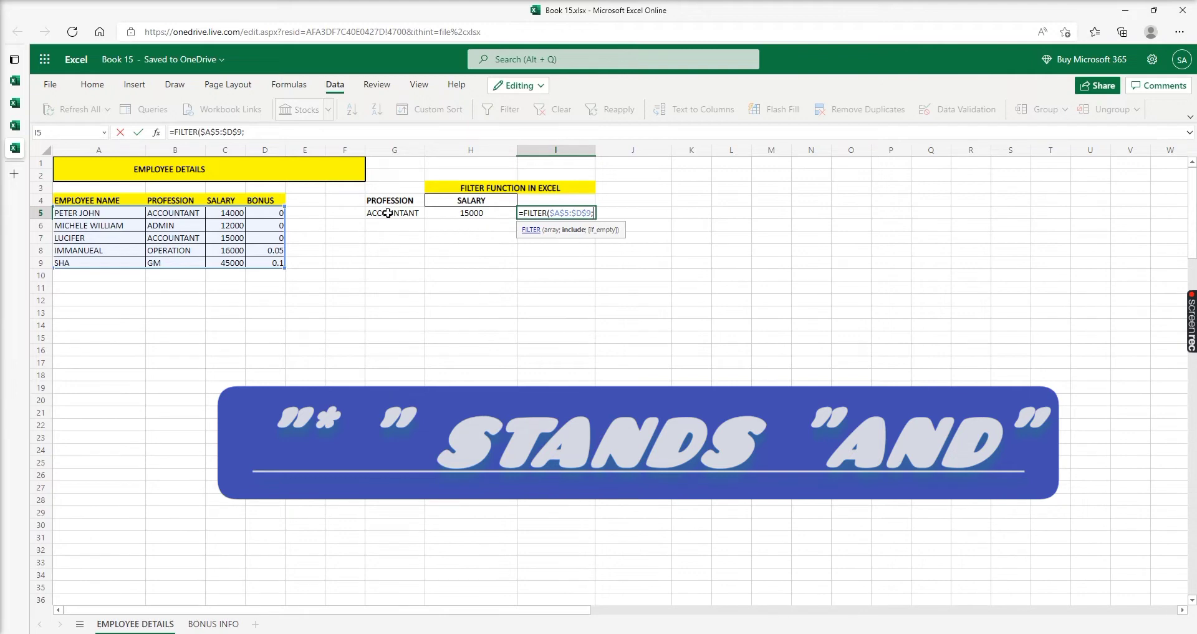
Step: Add the profession condition ($B$5:$B$9=G5) to the FILTER formula, followed by the AND operator *
drag(172, 216, 167, 260)
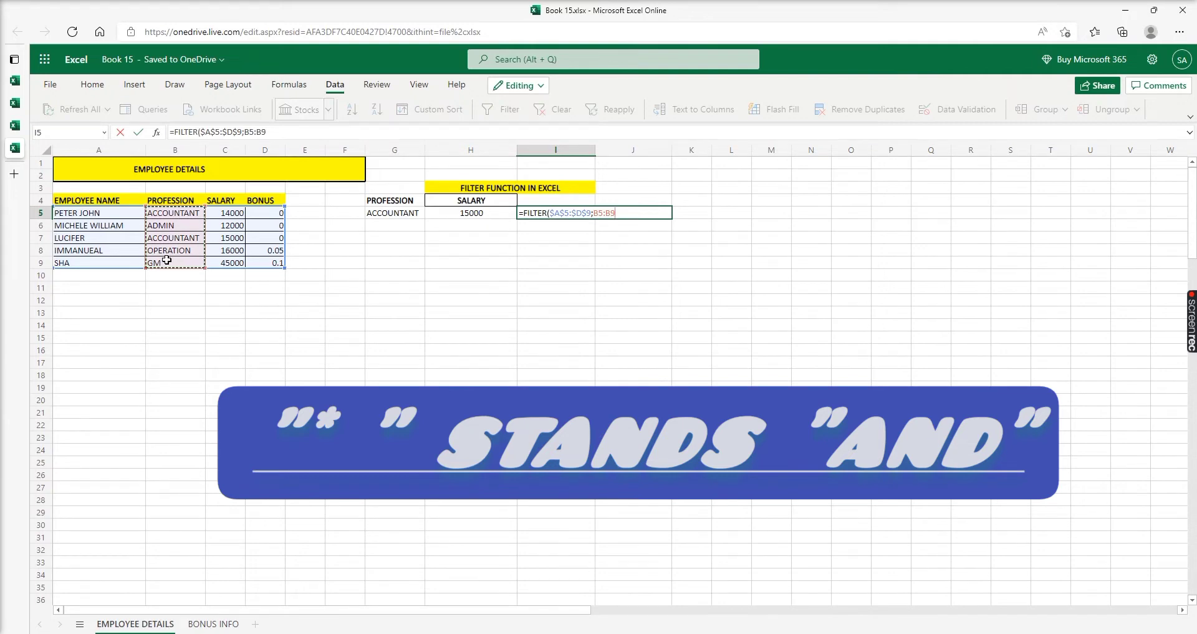
key(F4)
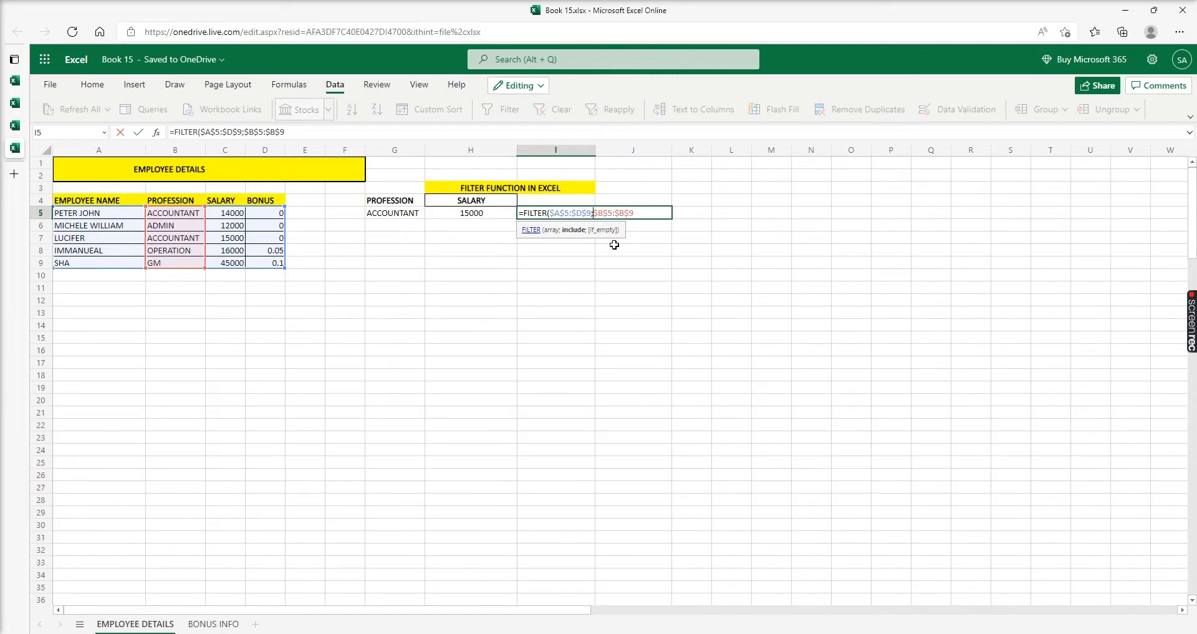
text(()
click(396, 214)
text()*()
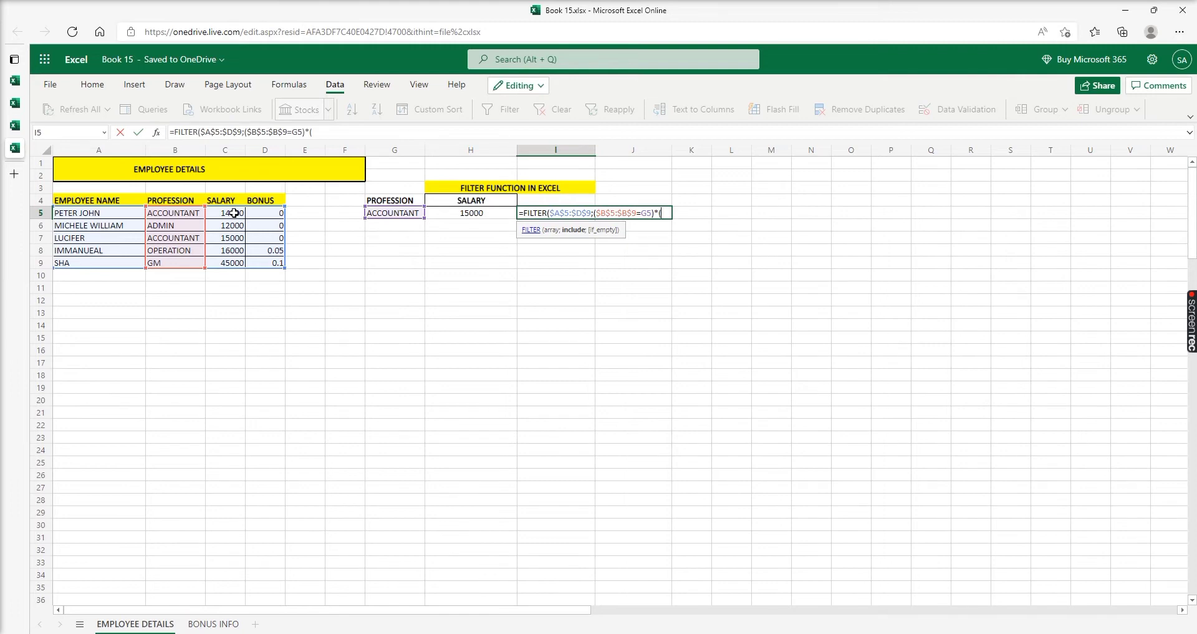
Step: Add the second condition to the formula, requiring salaries C5:C9 to be less than H5
drag(233, 213, 232, 262)
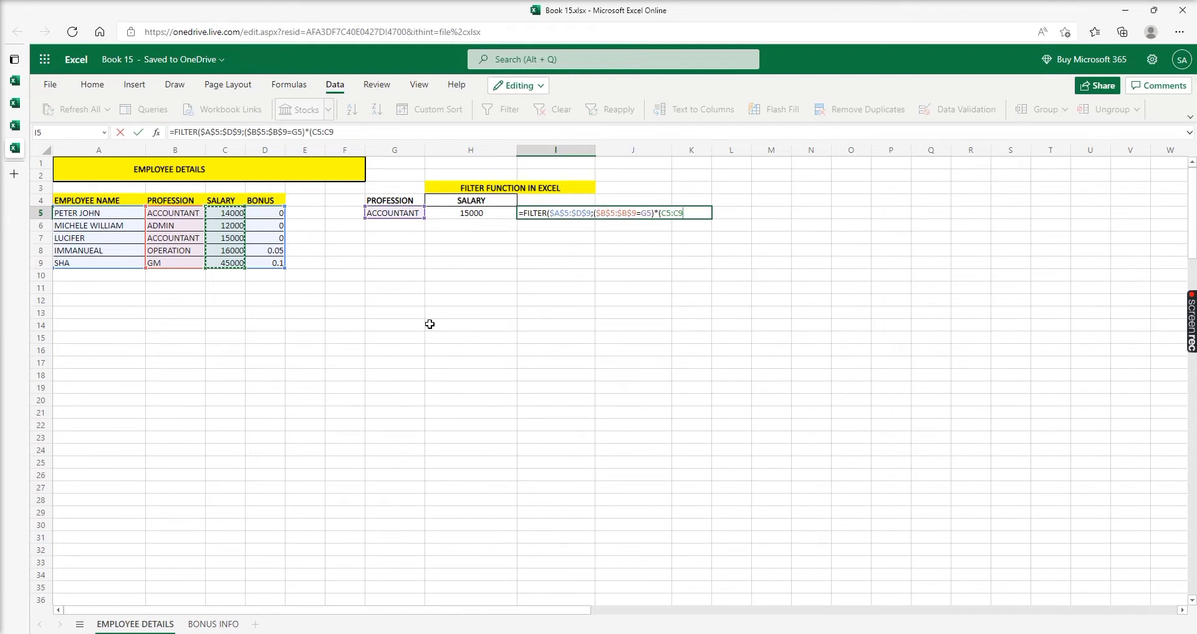
text(<)
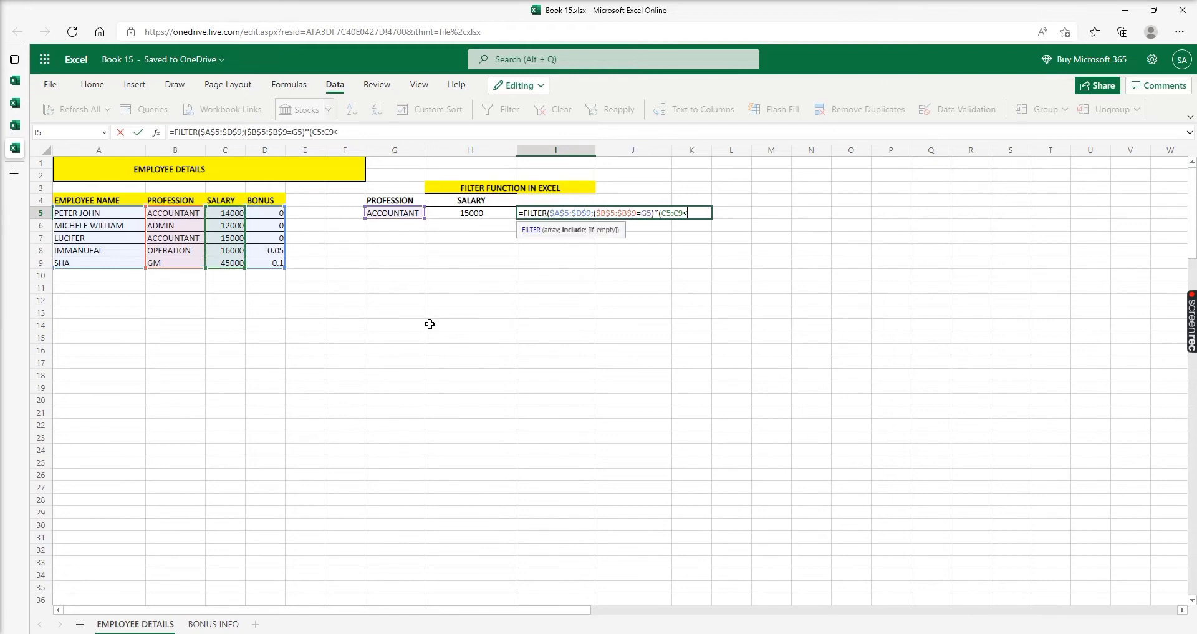
click(483, 213)
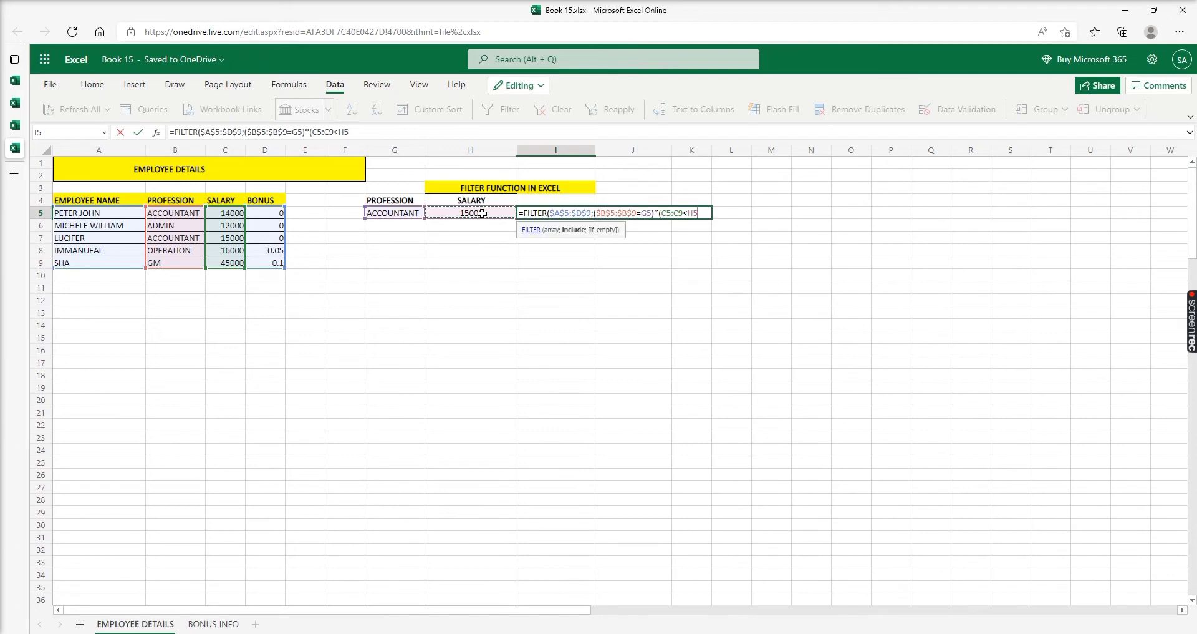
Step: Finish the I5 formula with "NO RESULT" as the if-empty text, correctly quoted, and commit it
text();"NO)
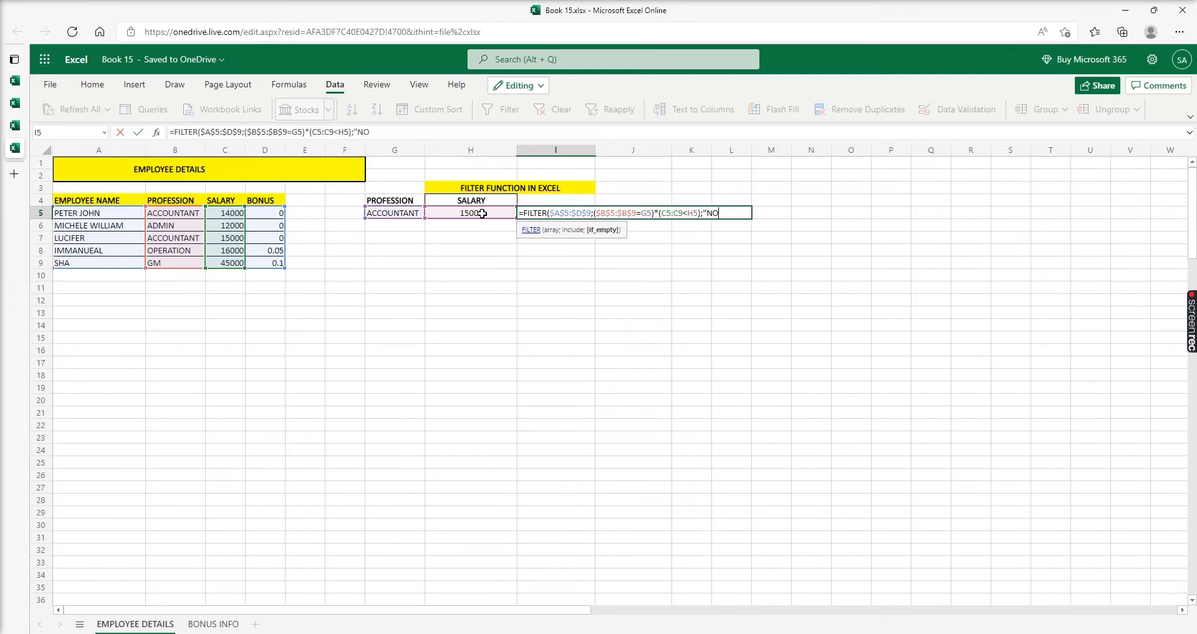
text( RESULT))
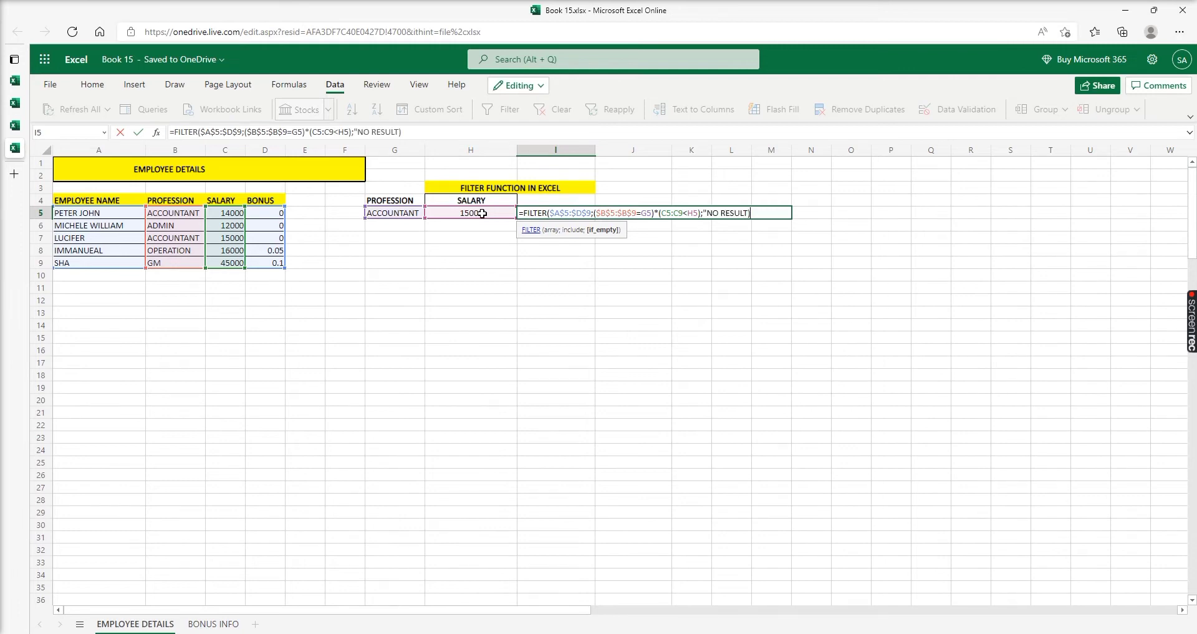
key(Return)
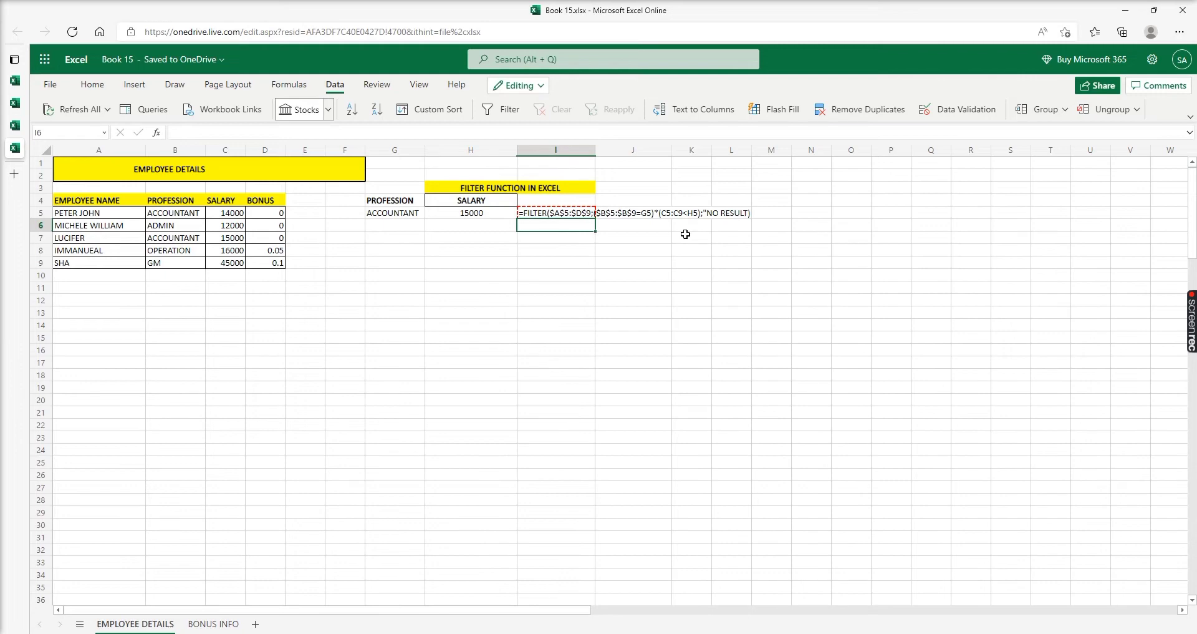
click(746, 214)
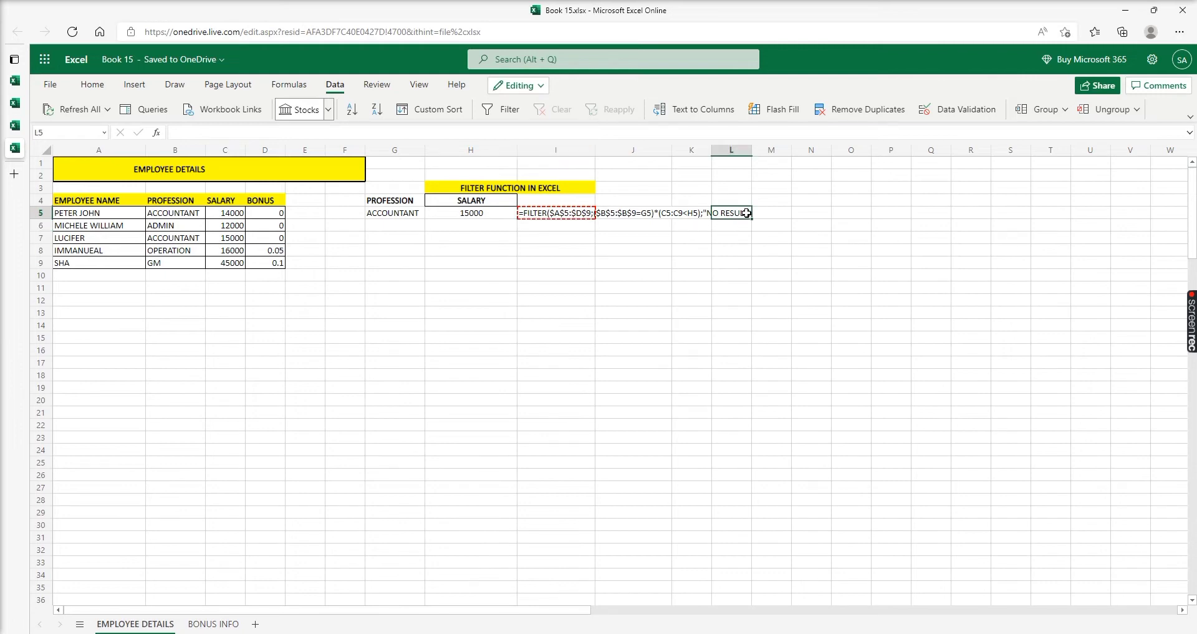
click(549, 215)
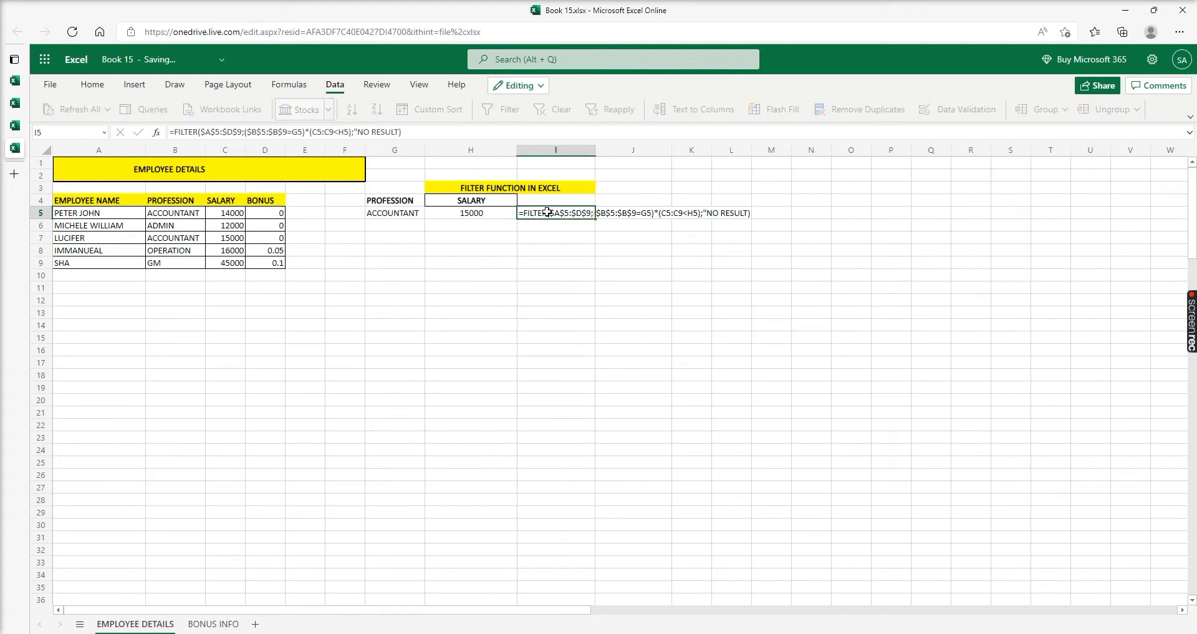
click(400, 132)
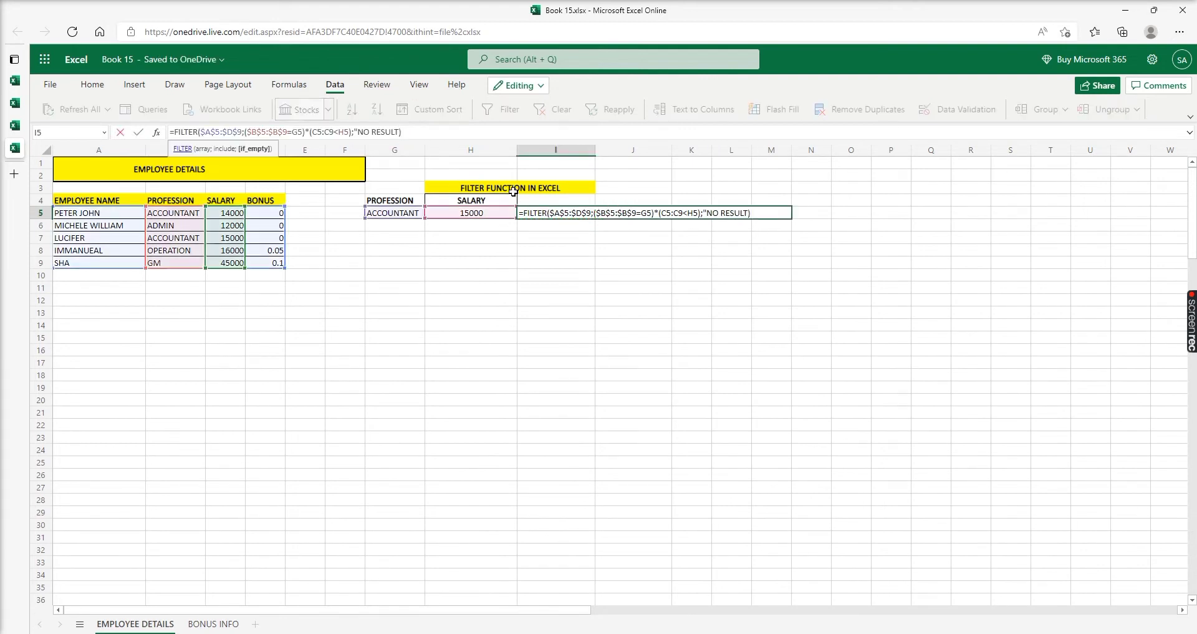
key(Return)
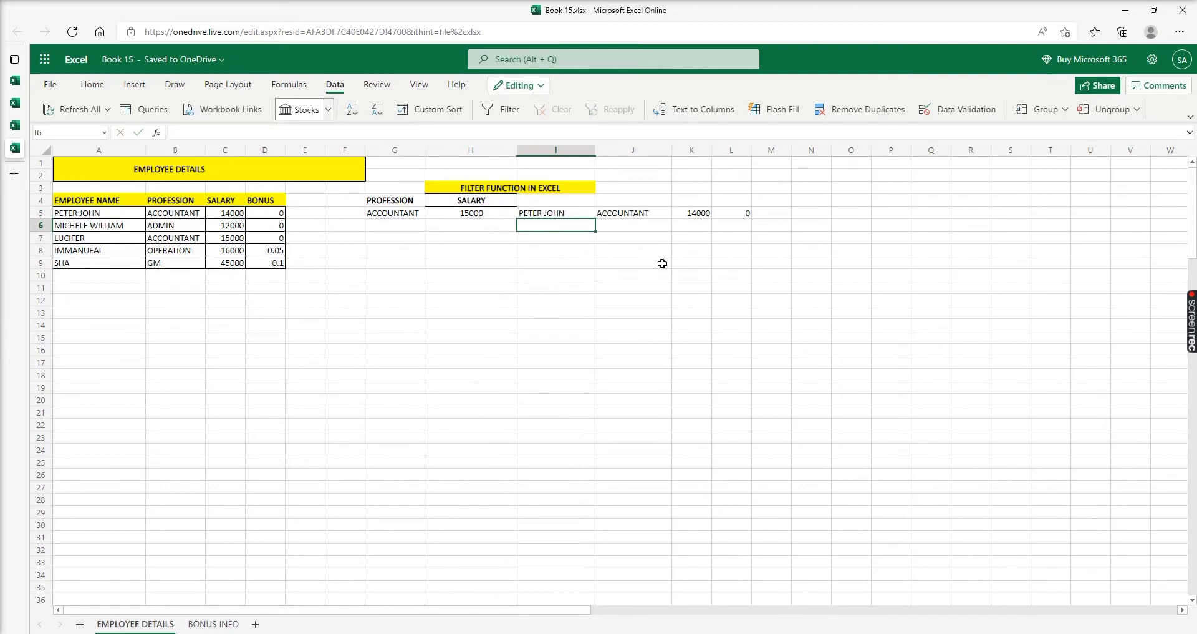
Step: Compare the filtered row starting in I5 with the salary criterion in H5 and the source employee rows
click(578, 211)
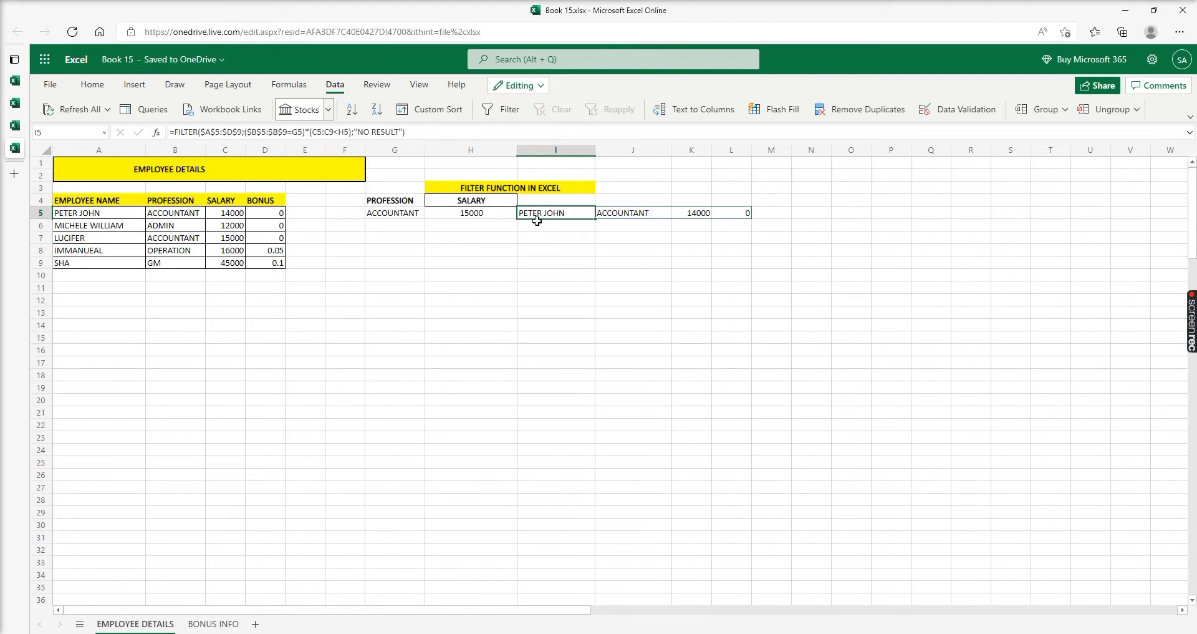
click(473, 214)
click(533, 216)
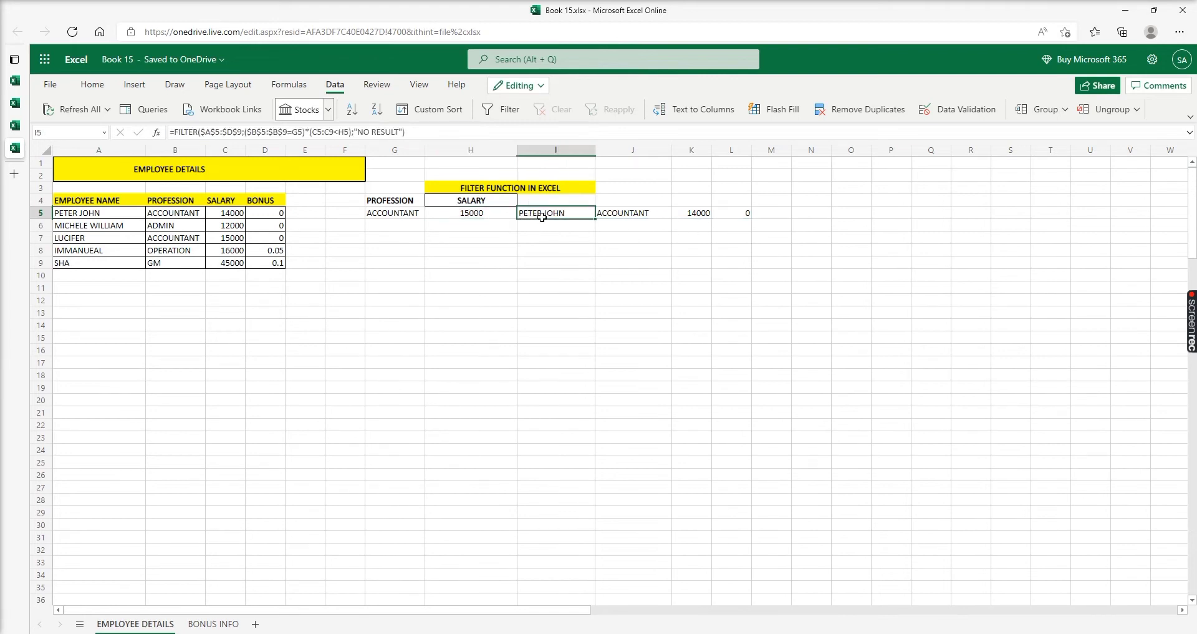
click(235, 225)
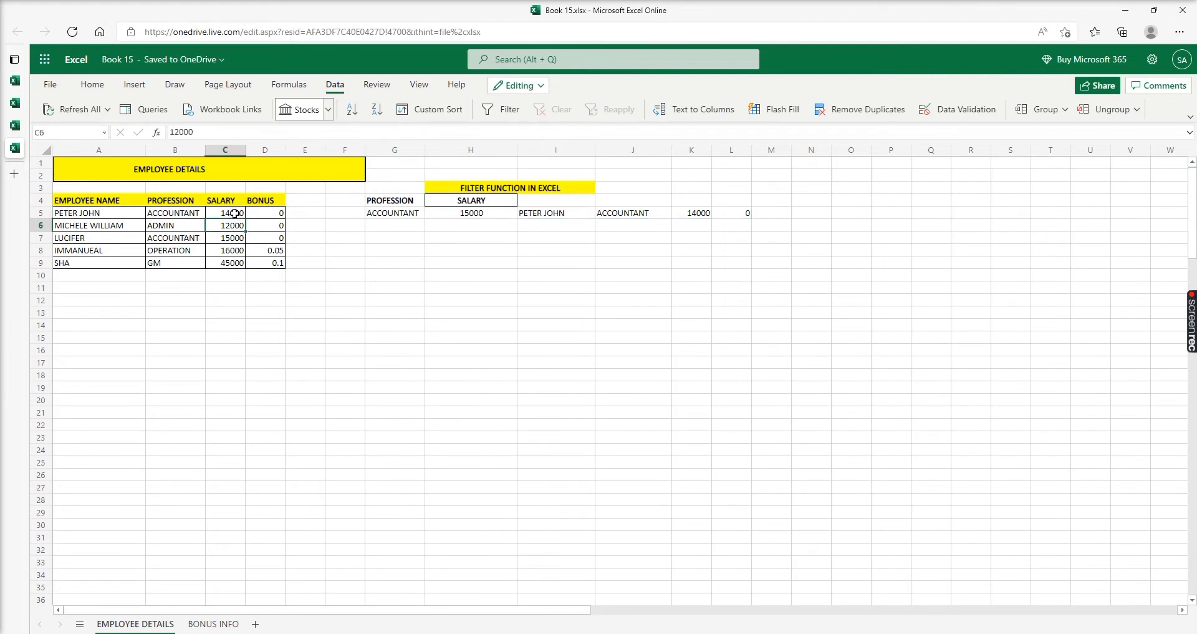
click(99, 215)
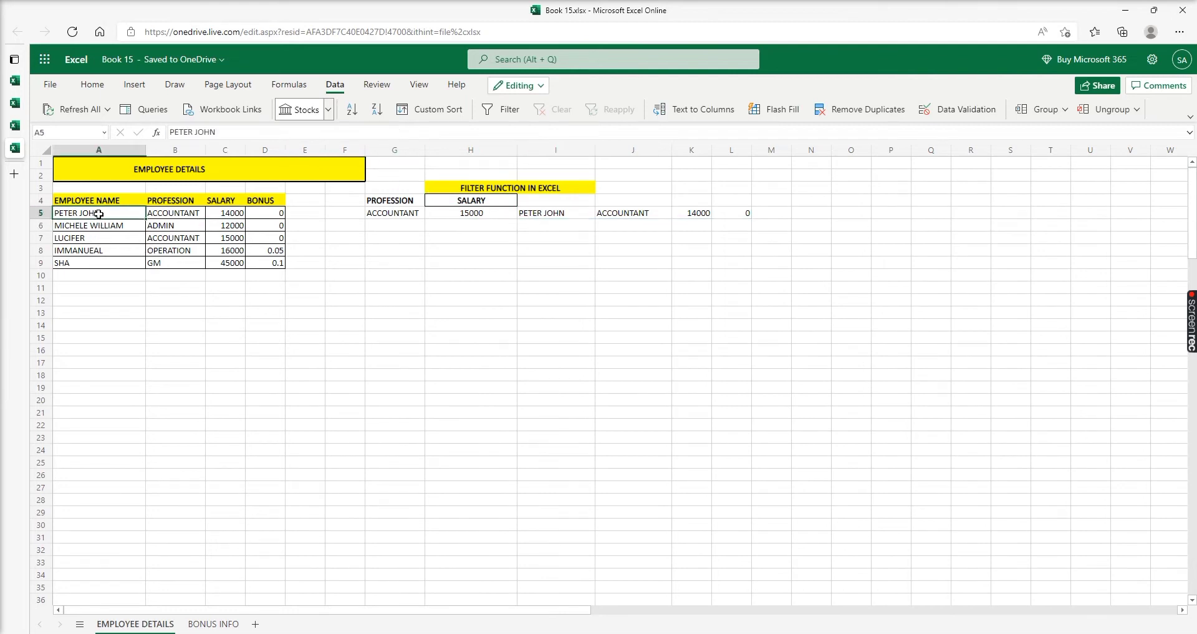
click(231, 215)
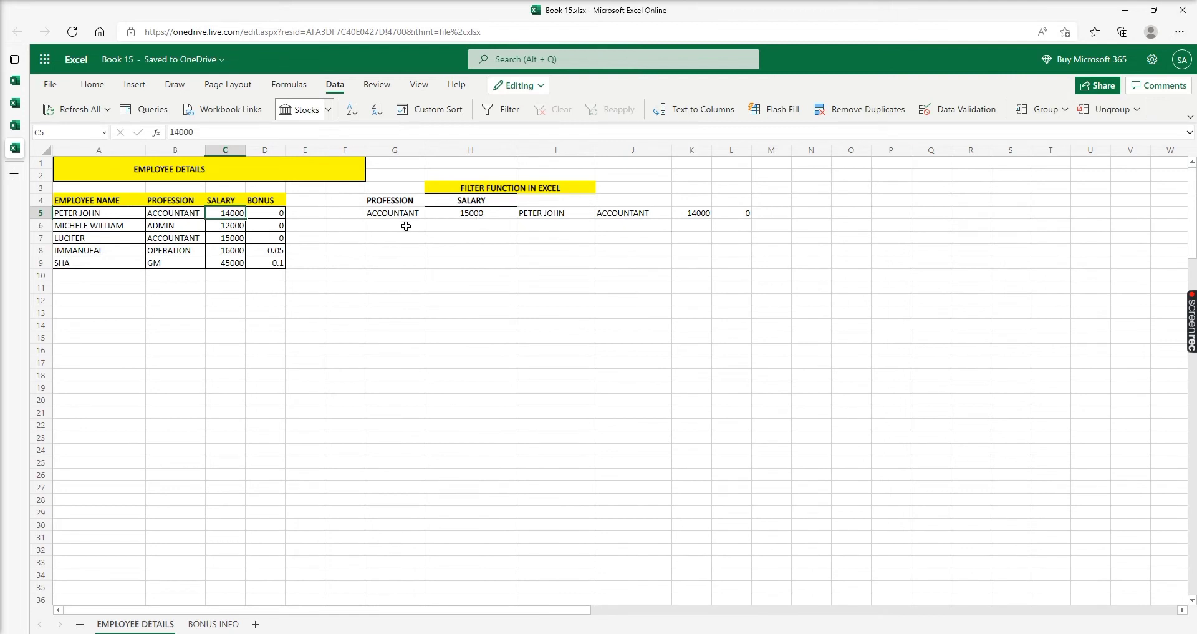
Step: Set the profession criterion in G5 to ADMIN and check the admin's salary in the source table
click(403, 216)
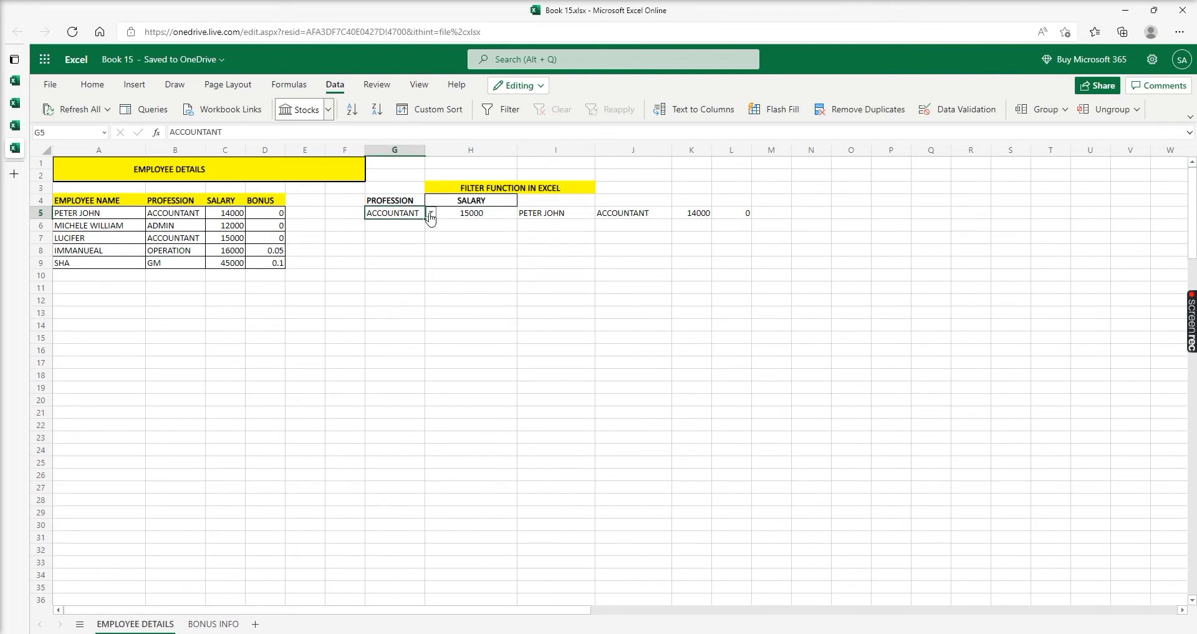
click(431, 212)
click(399, 227)
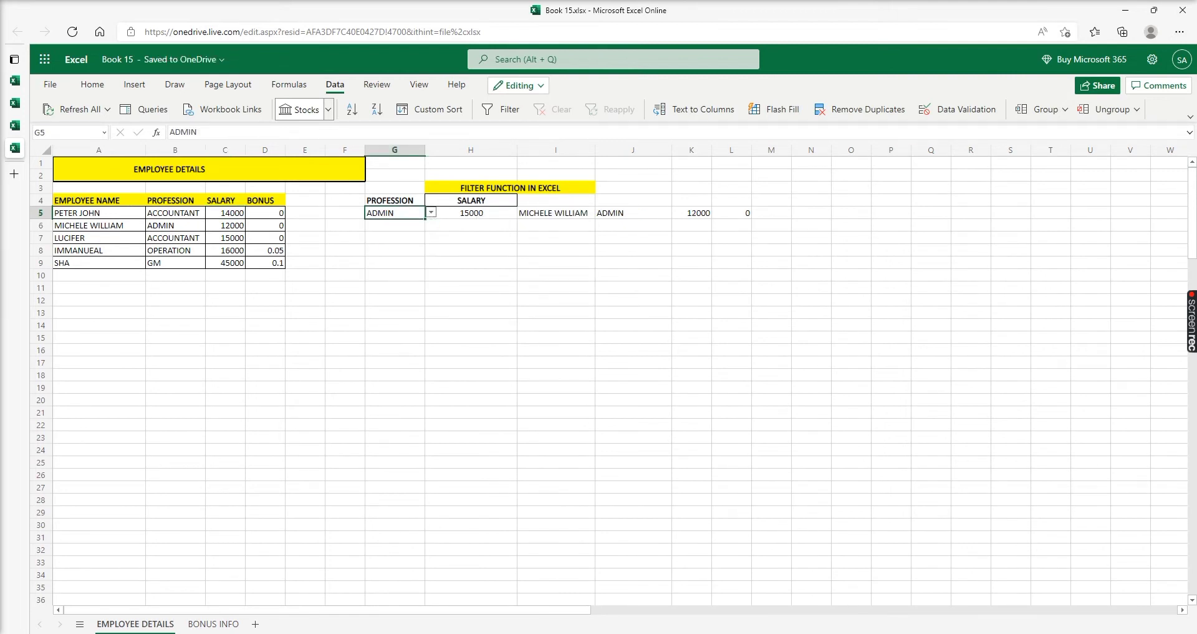
click(225, 227)
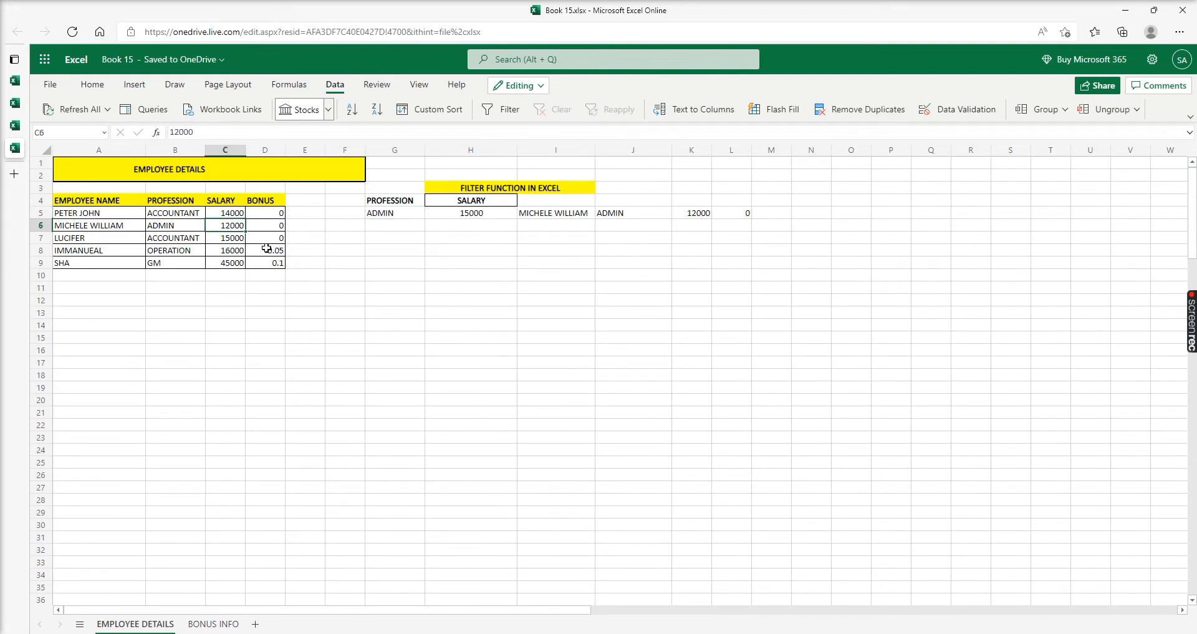
Step: Set the profession criterion in G5 to OPERATION
click(381, 214)
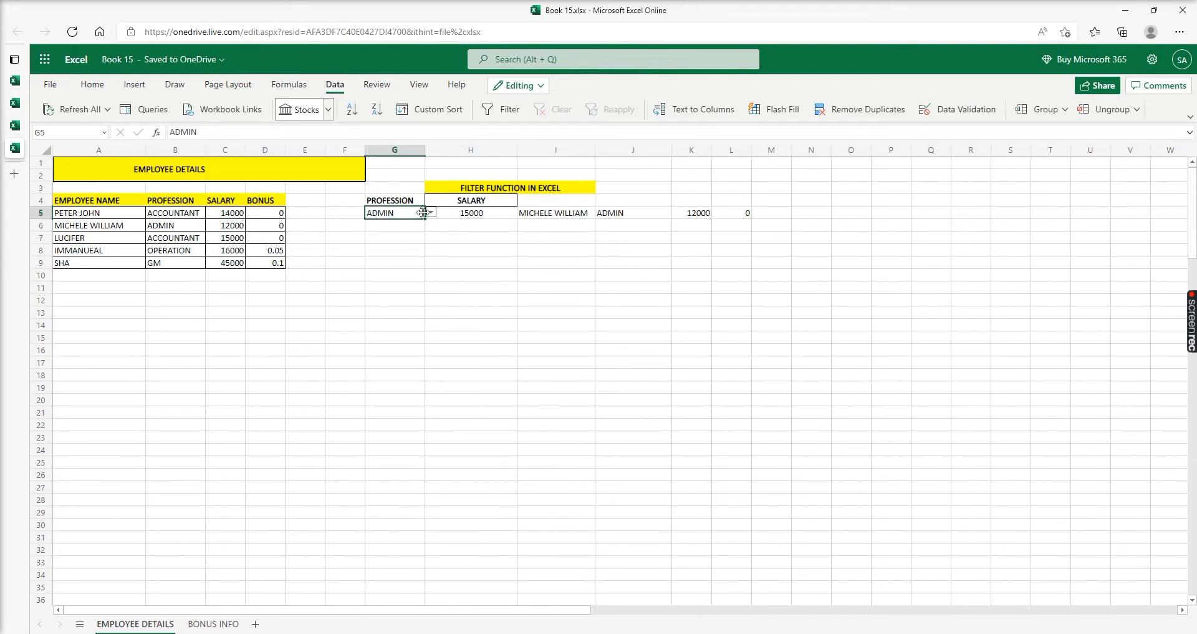
click(430, 213)
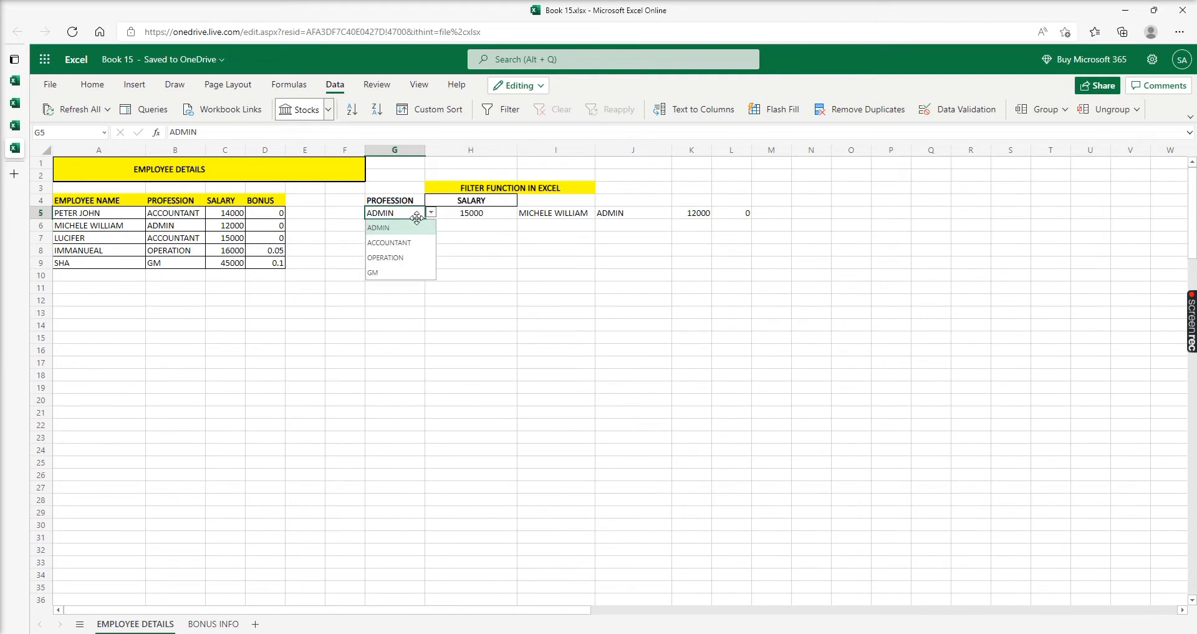
click(390, 258)
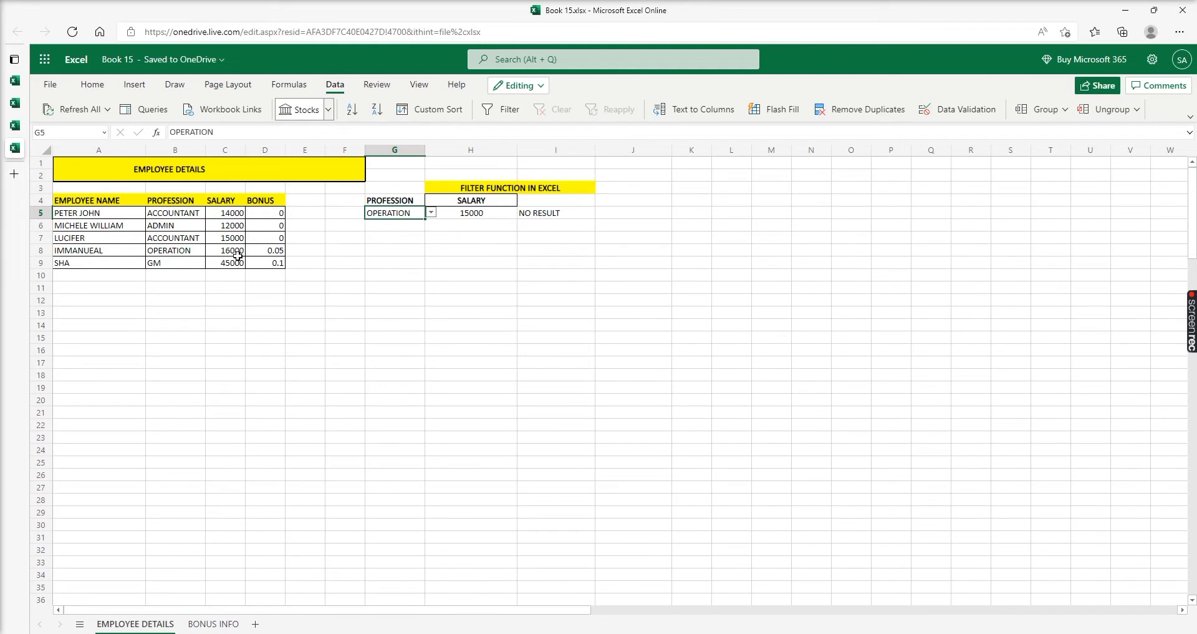
Step: Replace the * between the two conditions in the I5 formula with + for OR logic, and review the filtered rows
click(542, 215)
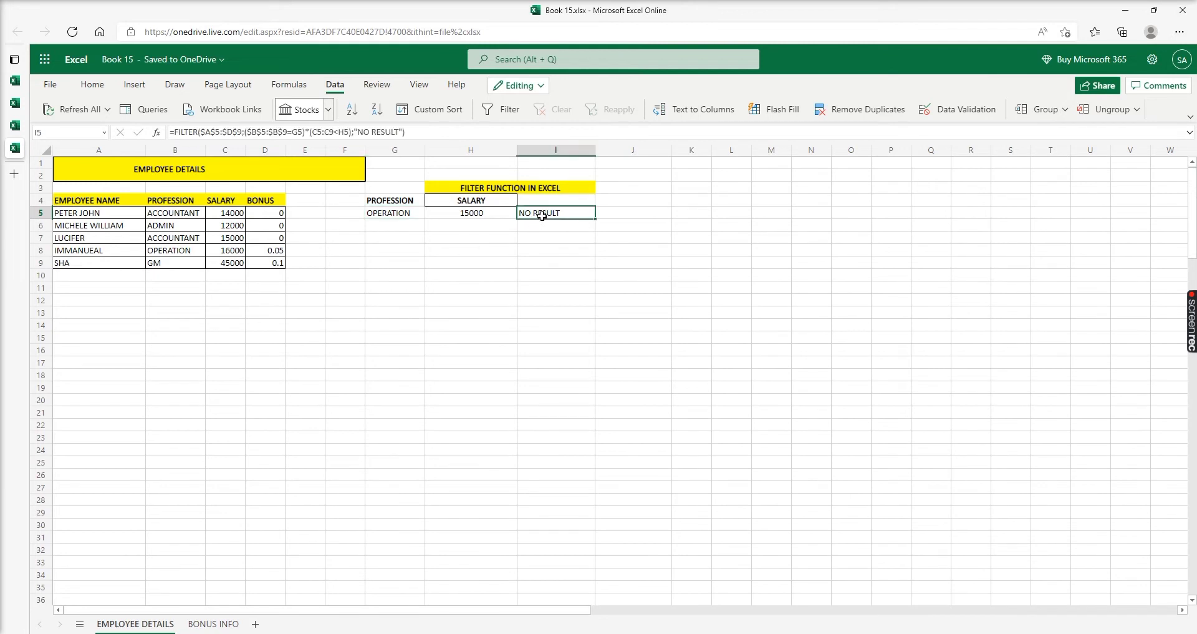
click(310, 132)
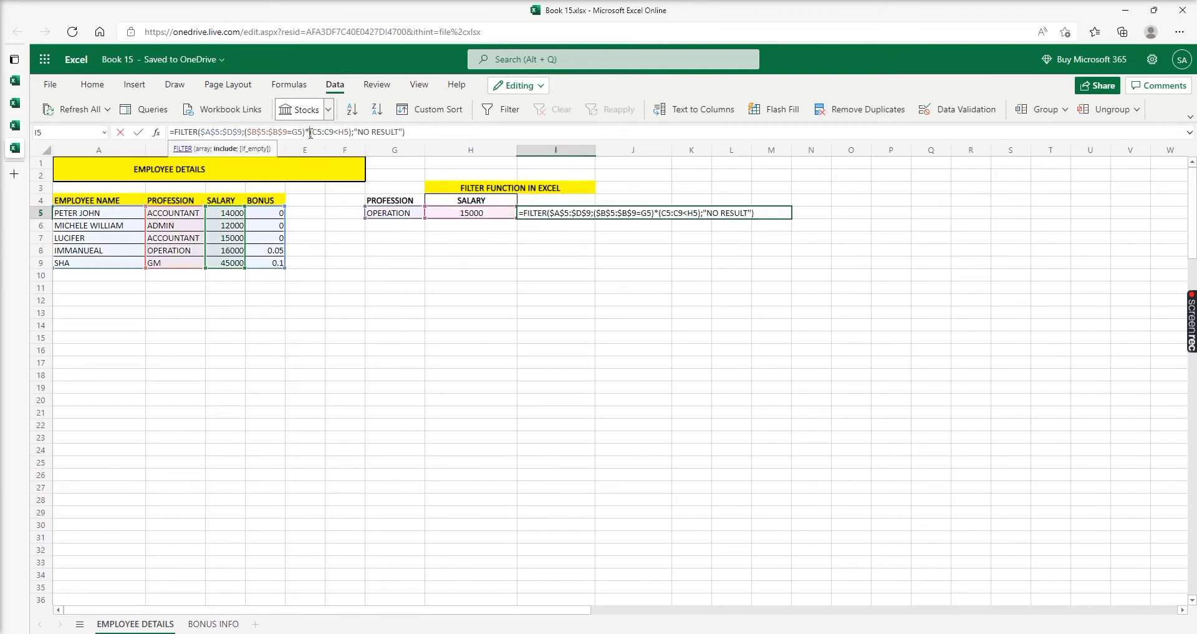
key(BackSpace)
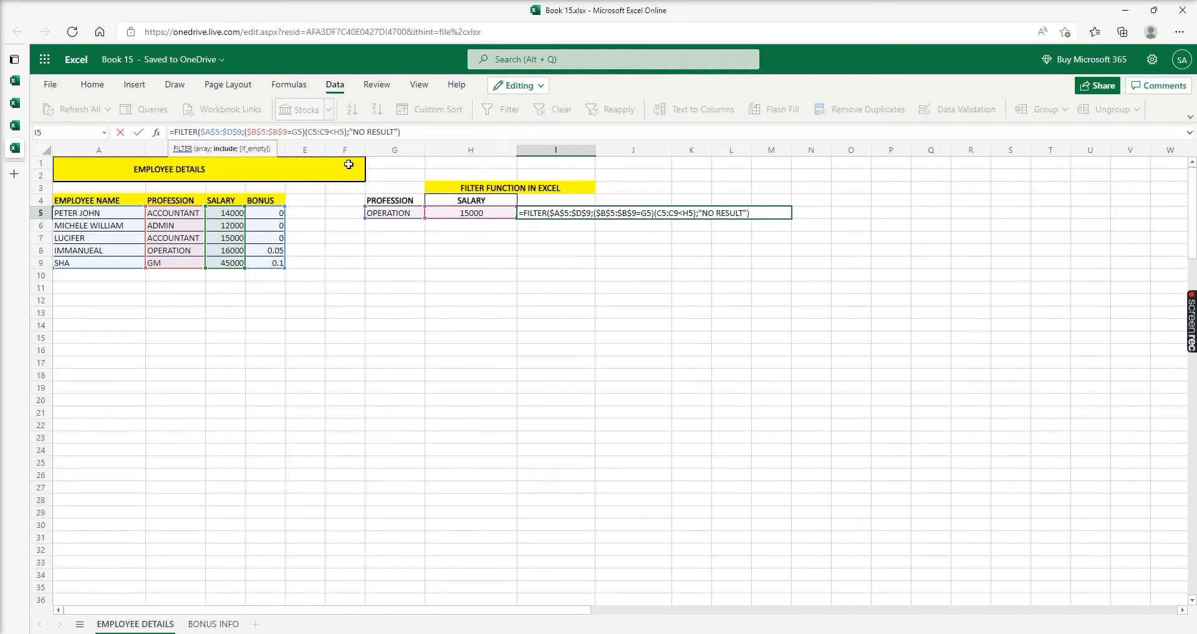
text(+)
key(Return)
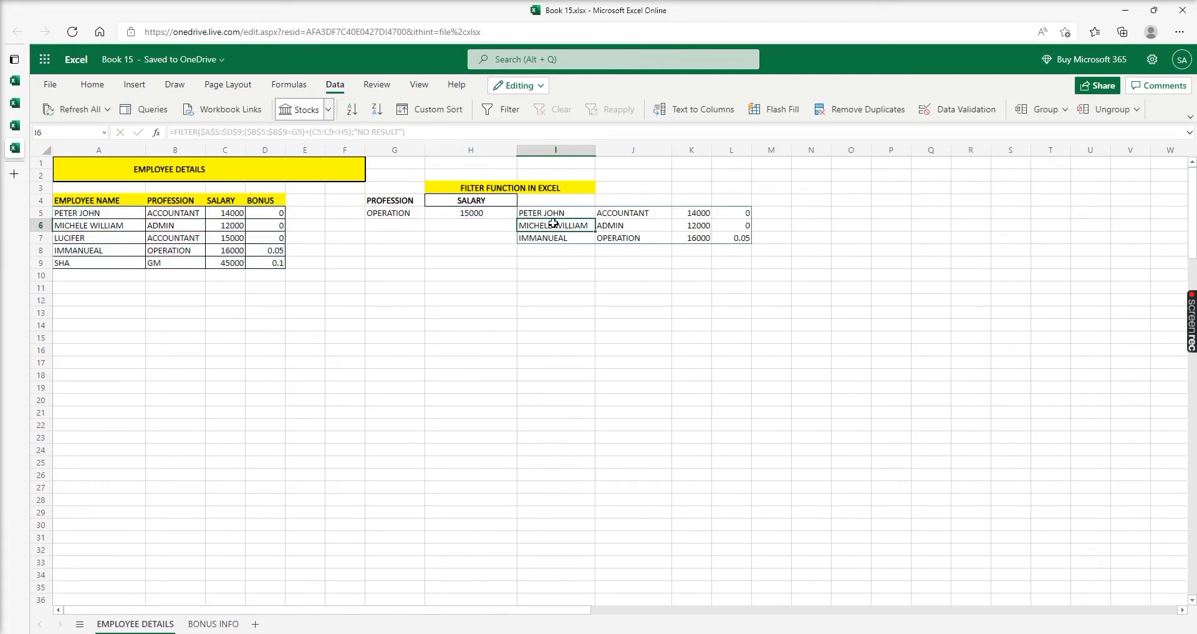
click(471, 212)
click(536, 212)
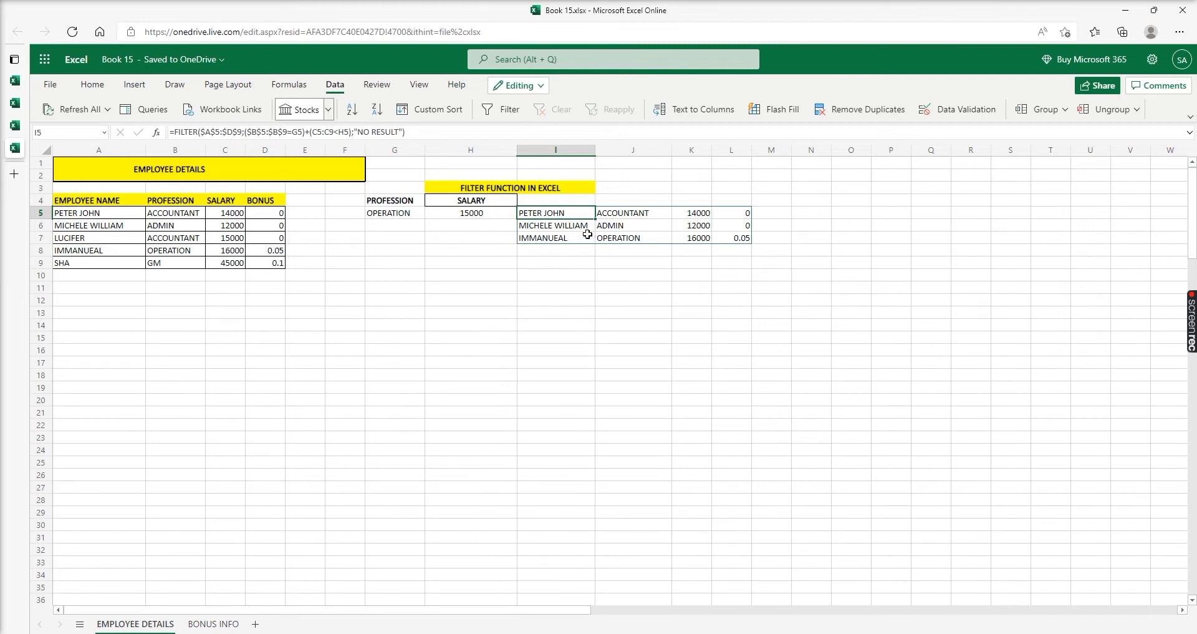
Step: Examine the filtered rows spilled from I5 and compare them with the profession and salary criteria in G5 and H5
click(590, 260)
click(583, 215)
click(557, 313)
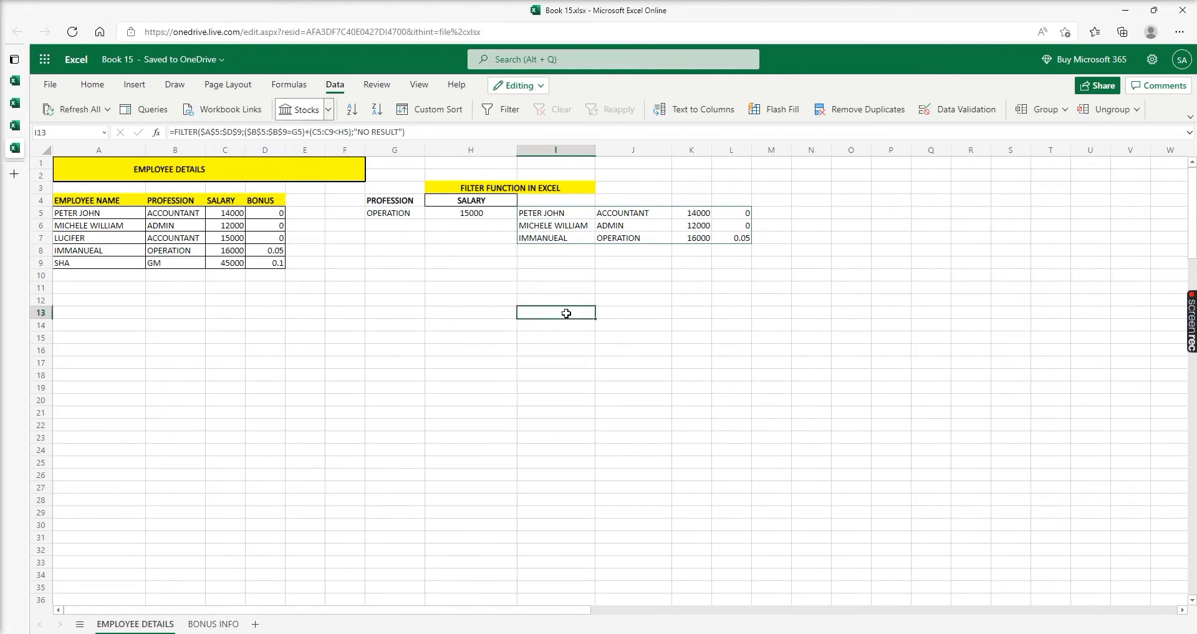
click(575, 210)
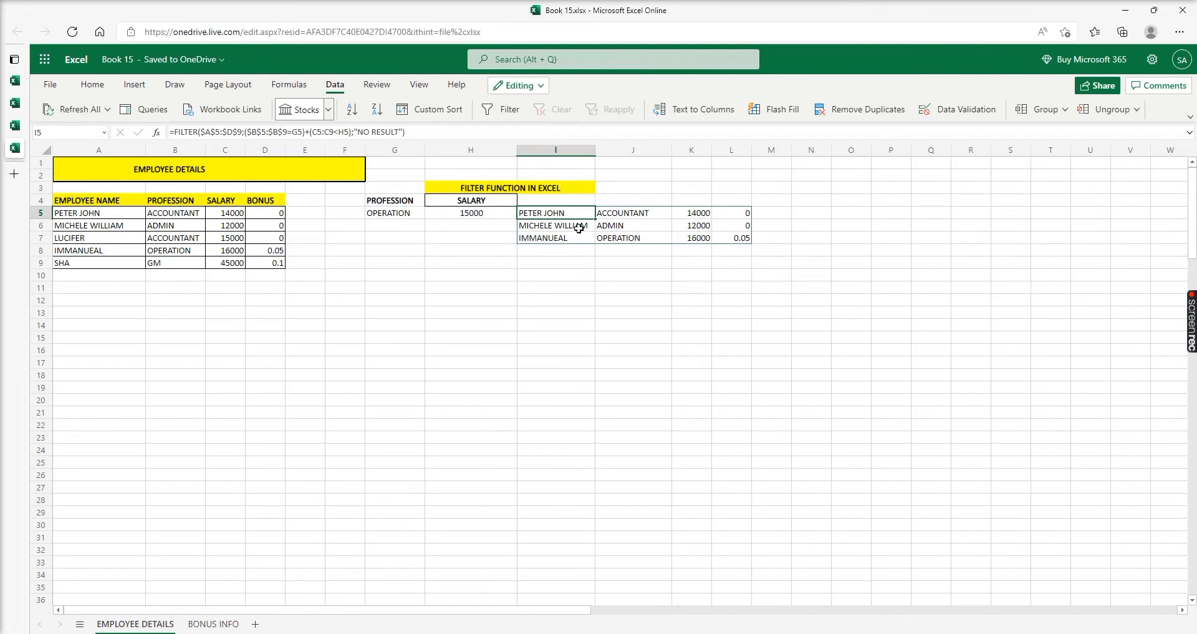
click(585, 256)
click(585, 215)
click(583, 230)
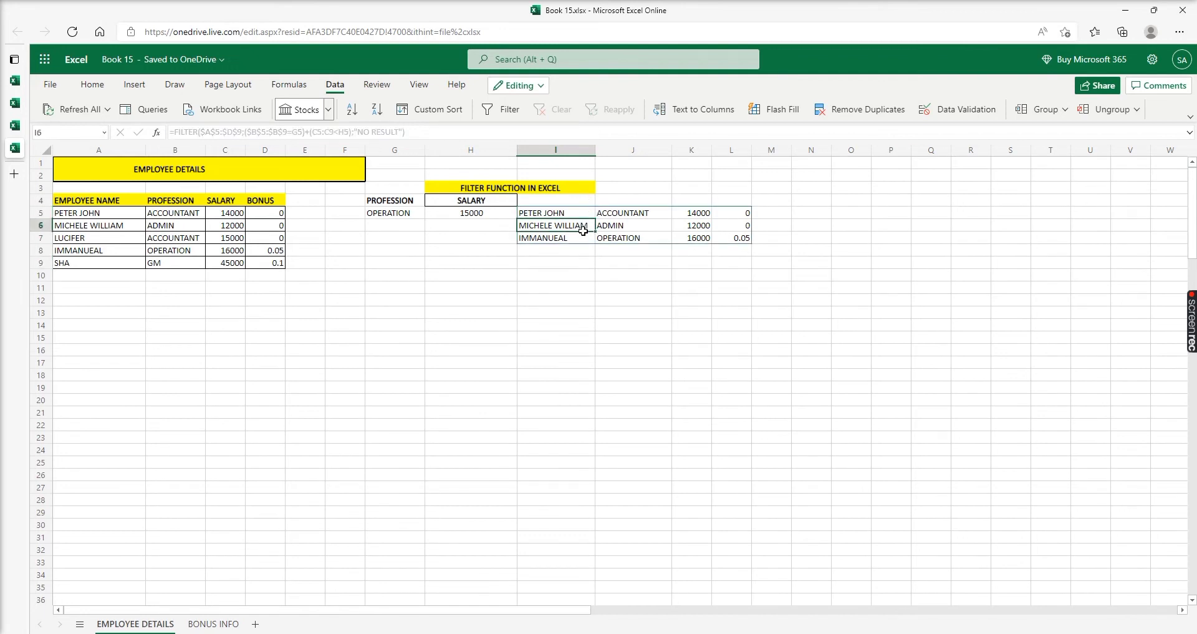
click(583, 236)
click(583, 225)
click(572, 213)
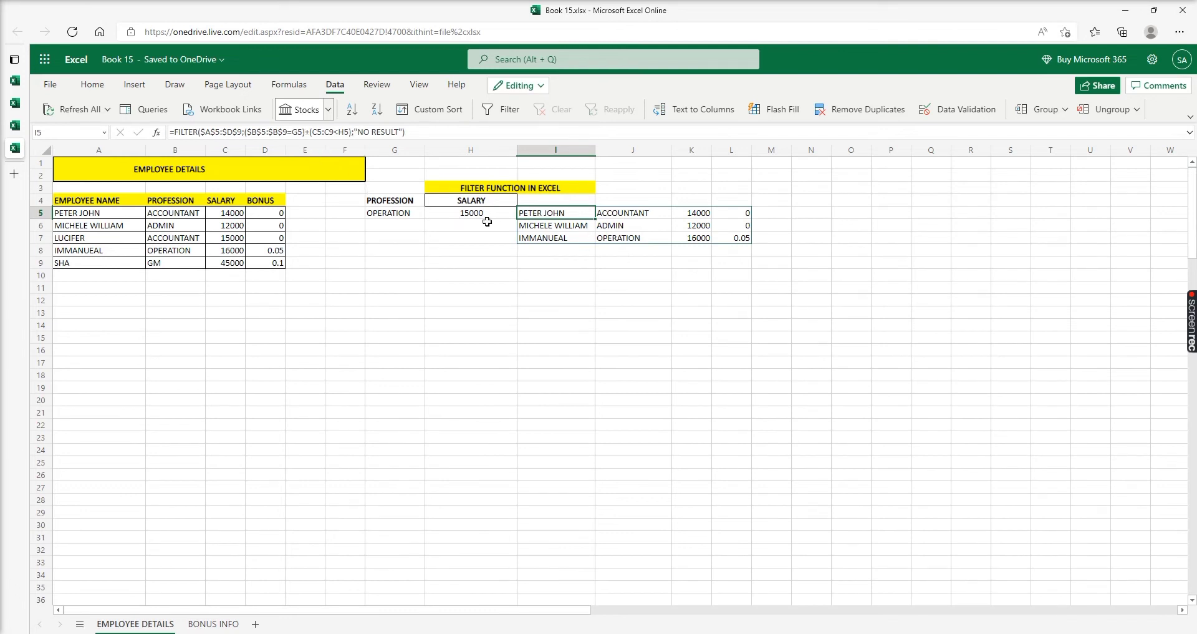
Step: Delete the FILTER formula and its spilled results from I5:L7
drag(558, 218, 734, 235)
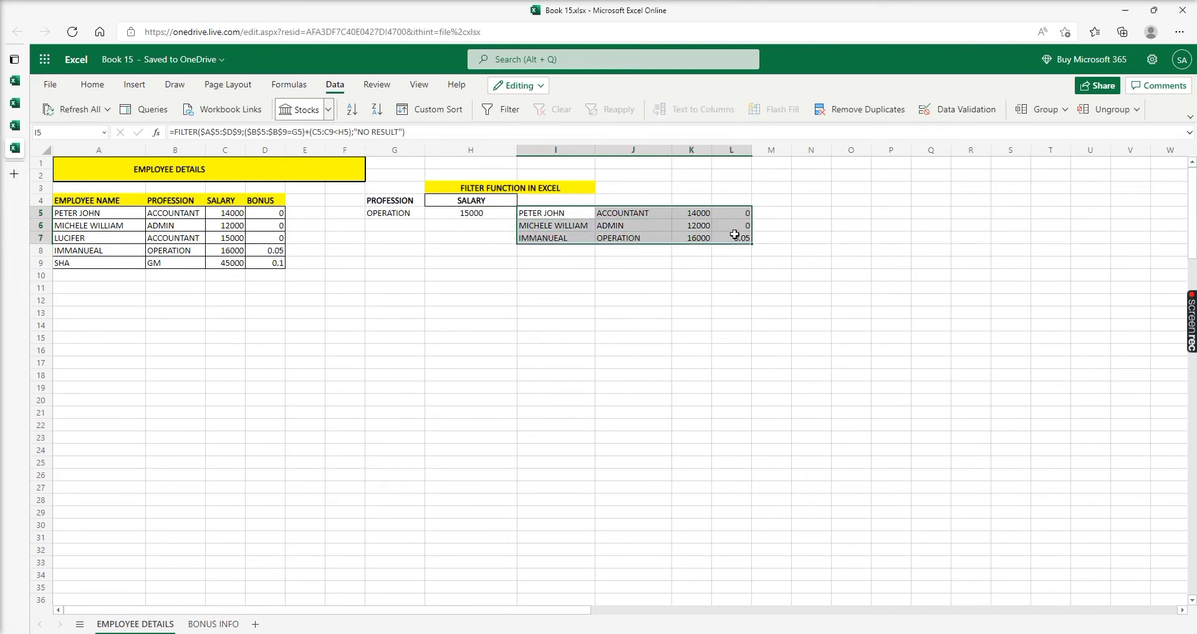
key(Delete)
click(554, 222)
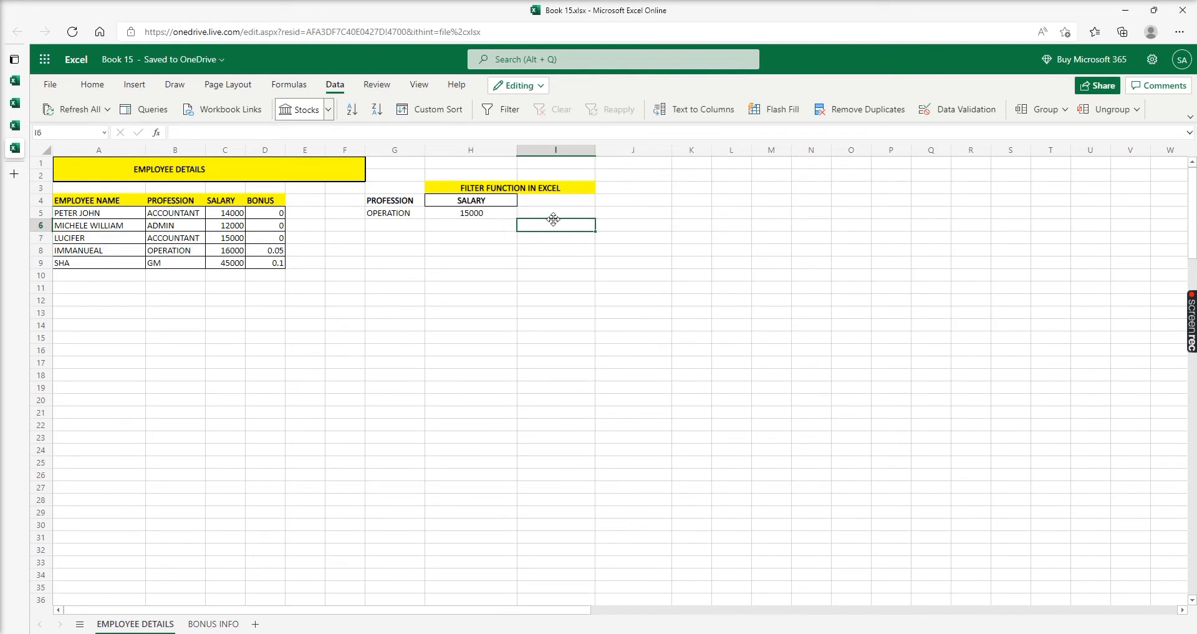
Step: Begin a new FILTER formula in I5 with the absolute salary range $C$5:$C$9 as the array
click(553, 213)
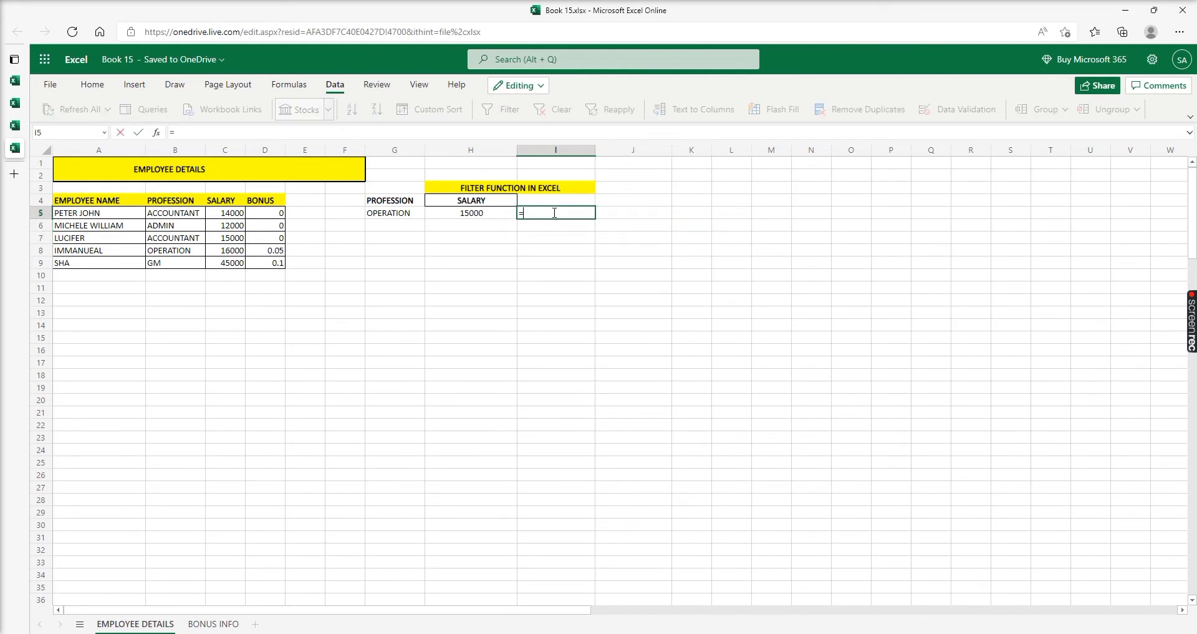
text(=FILTER)
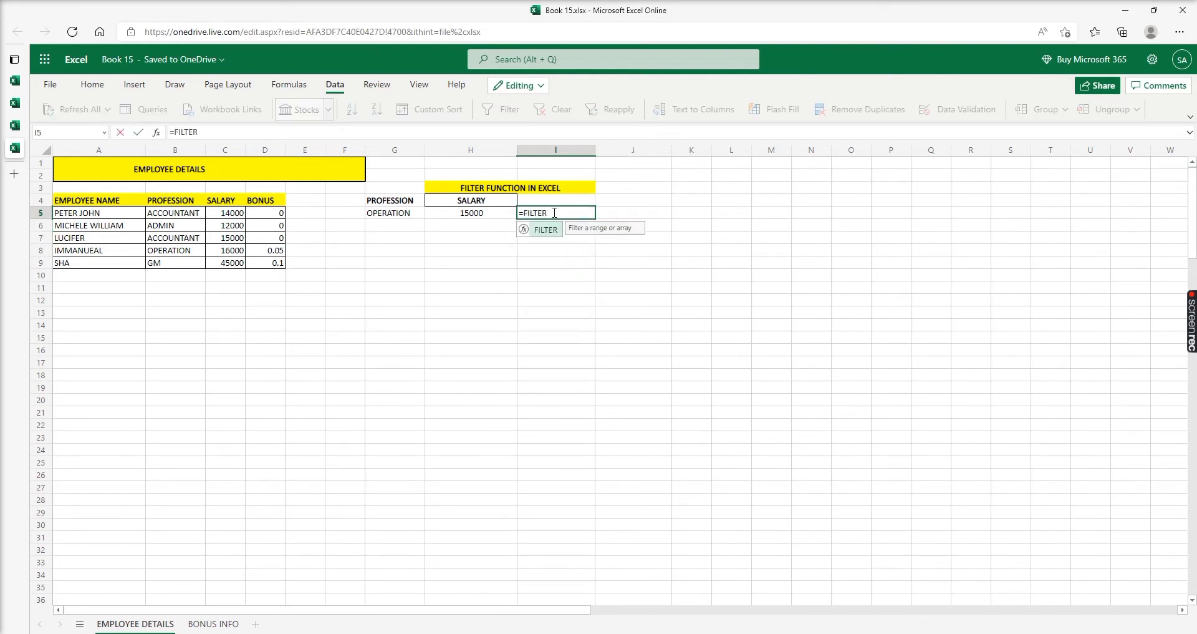
text(()
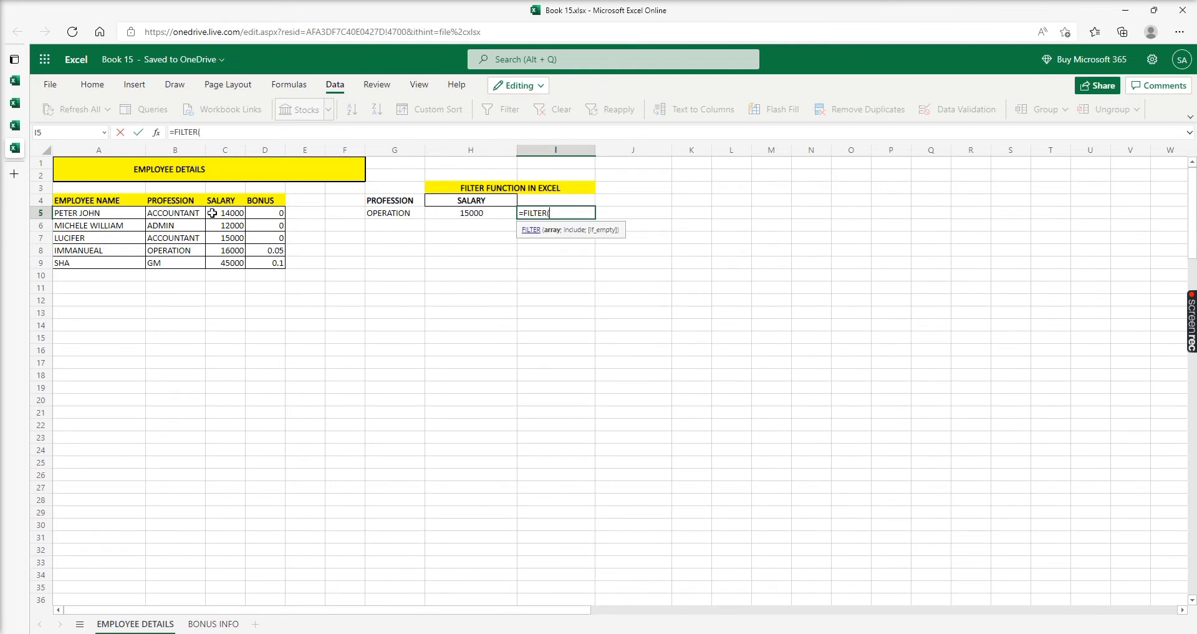
drag(218, 213, 214, 263)
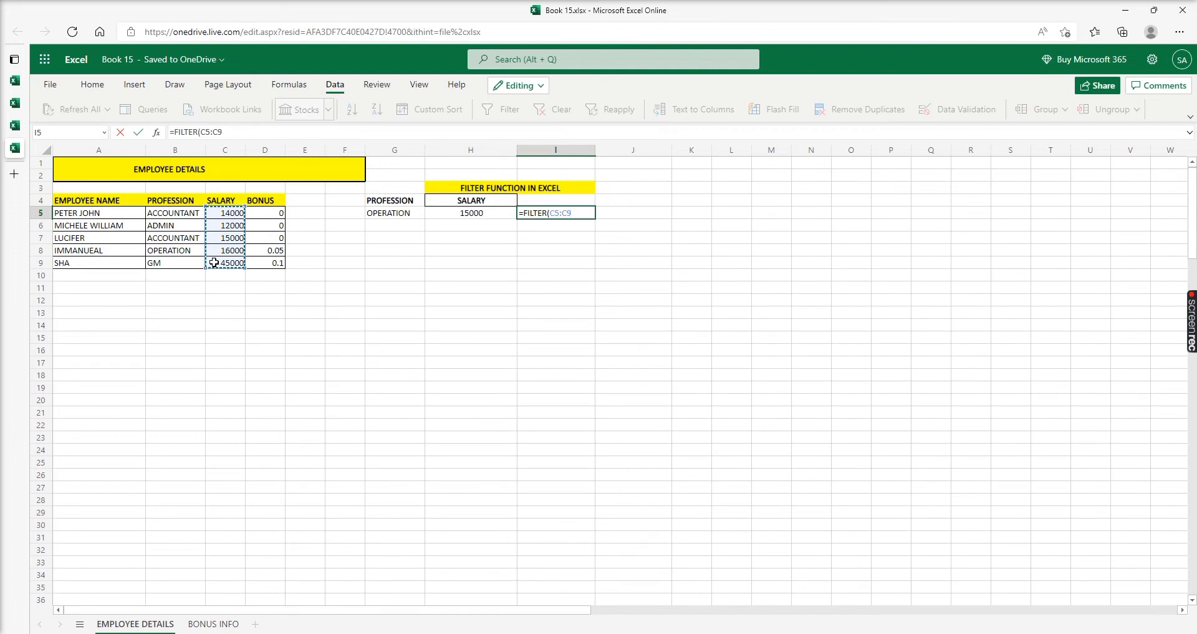
key(F4)
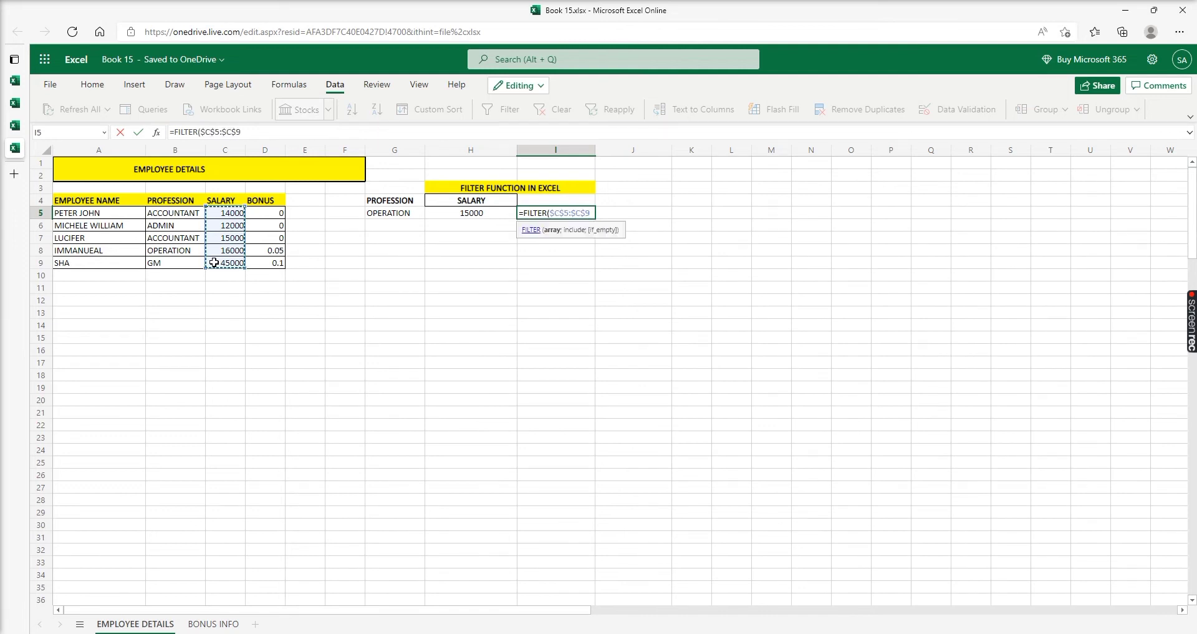
text(;)
click(416, 215)
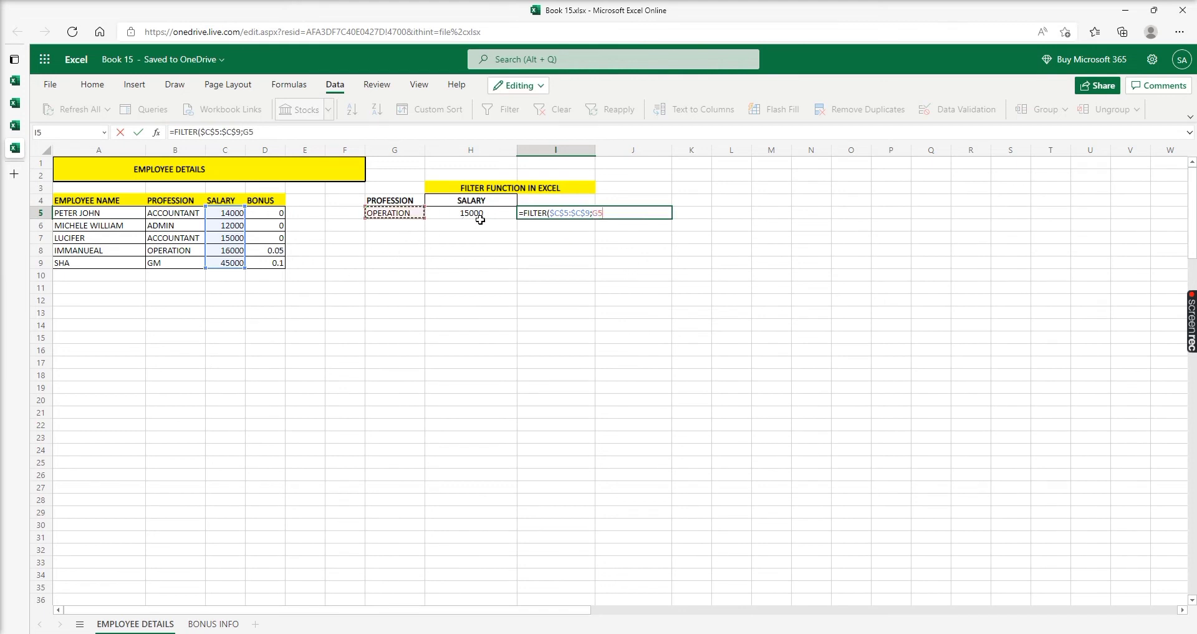
key(BackSpace)
key(BackSpace)
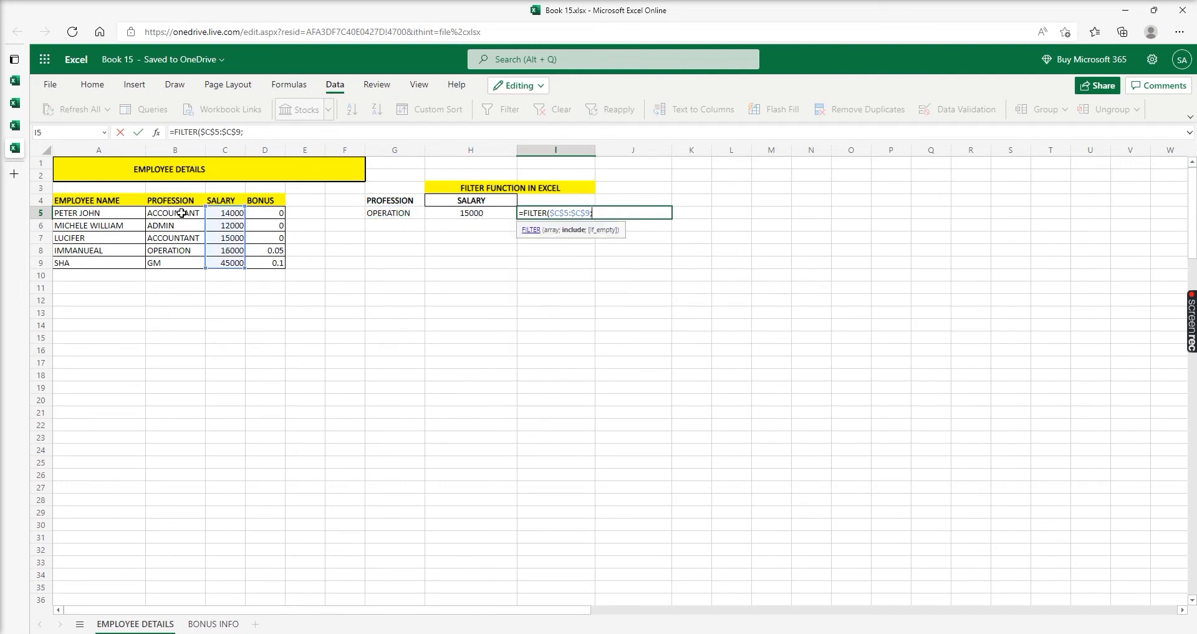
Step: Complete the I5 formula with the condition B5:B9=G5 and "NO RESULT" as the if_empty text
drag(180, 215, 186, 264)
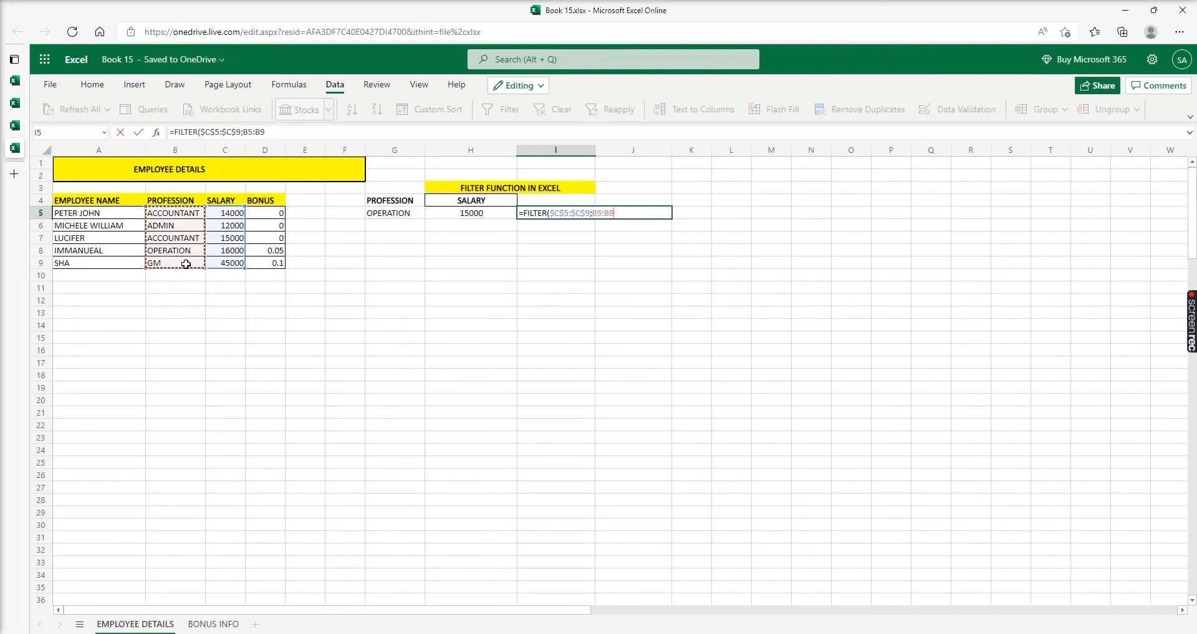
text(=)
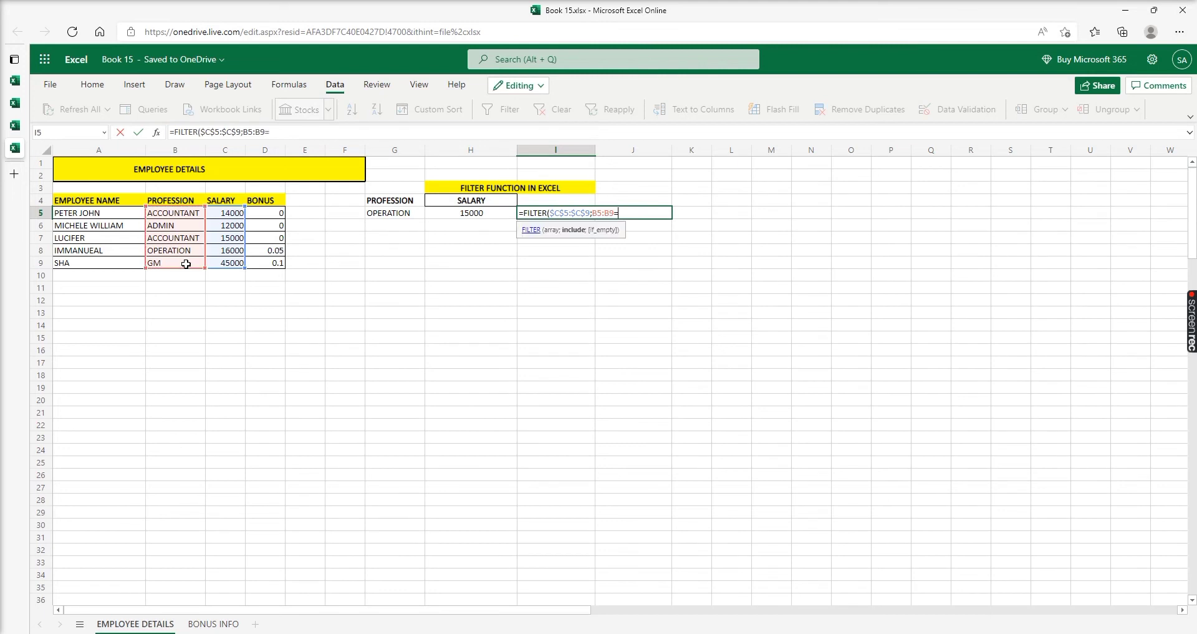
click(398, 212)
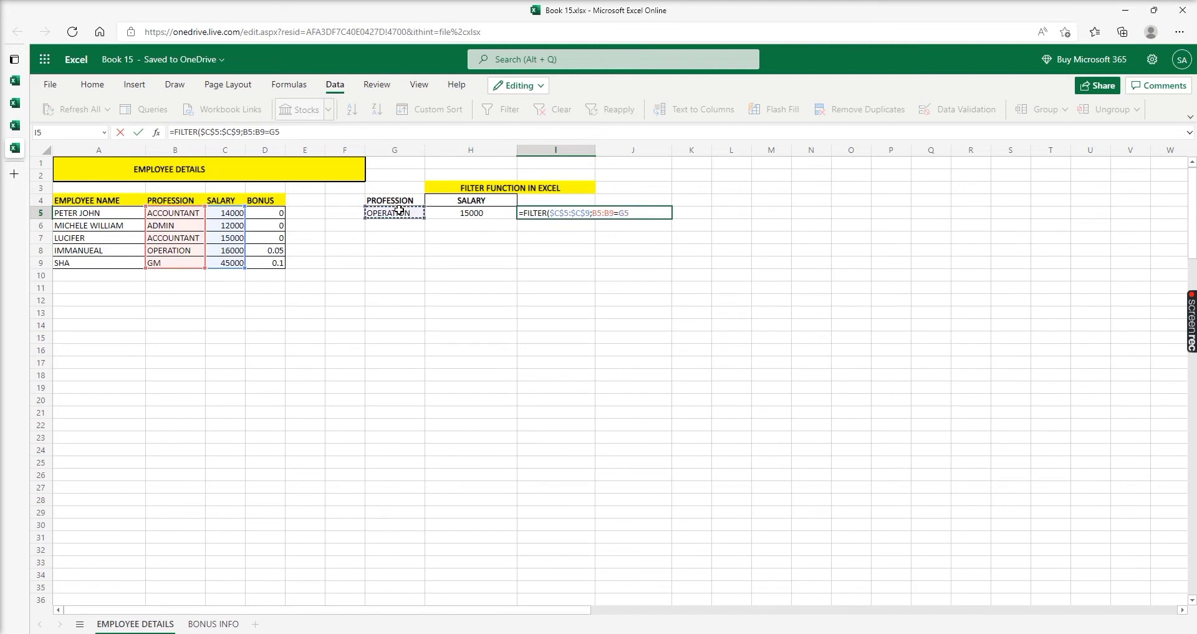
text(;)
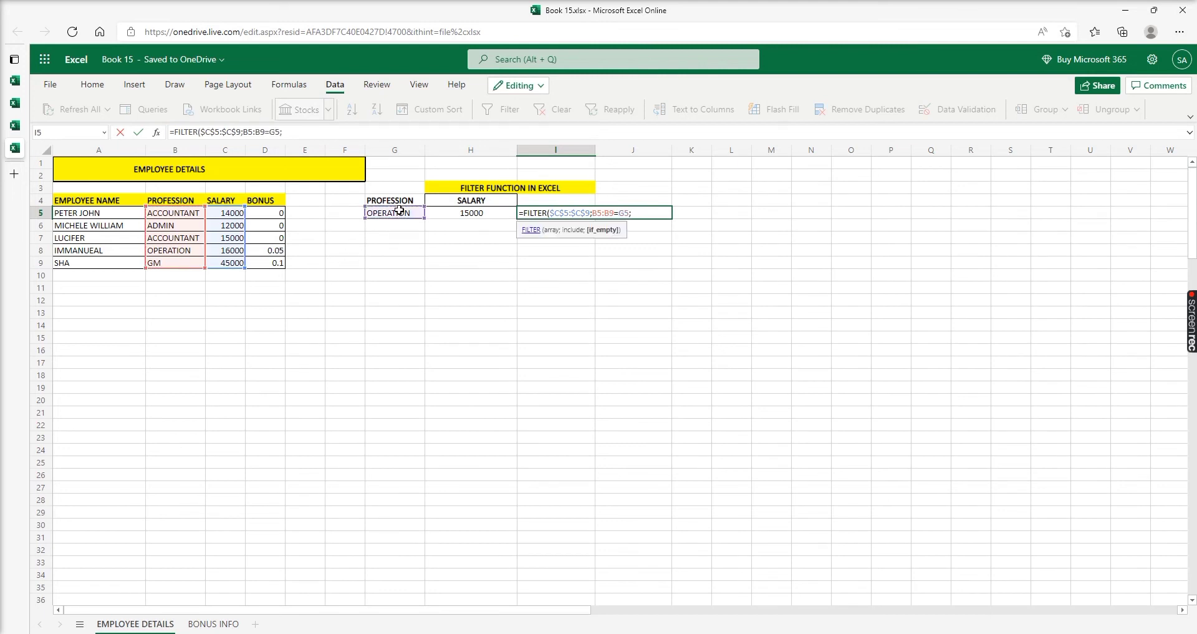
text("NO RESULT"))
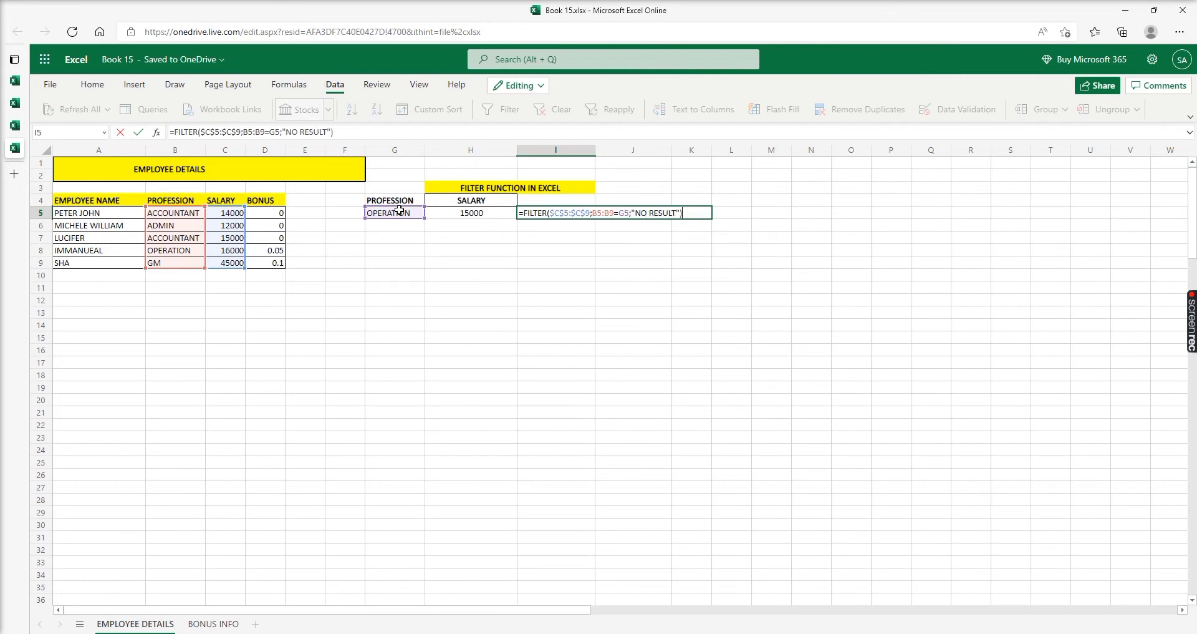
key(Return)
click(580, 215)
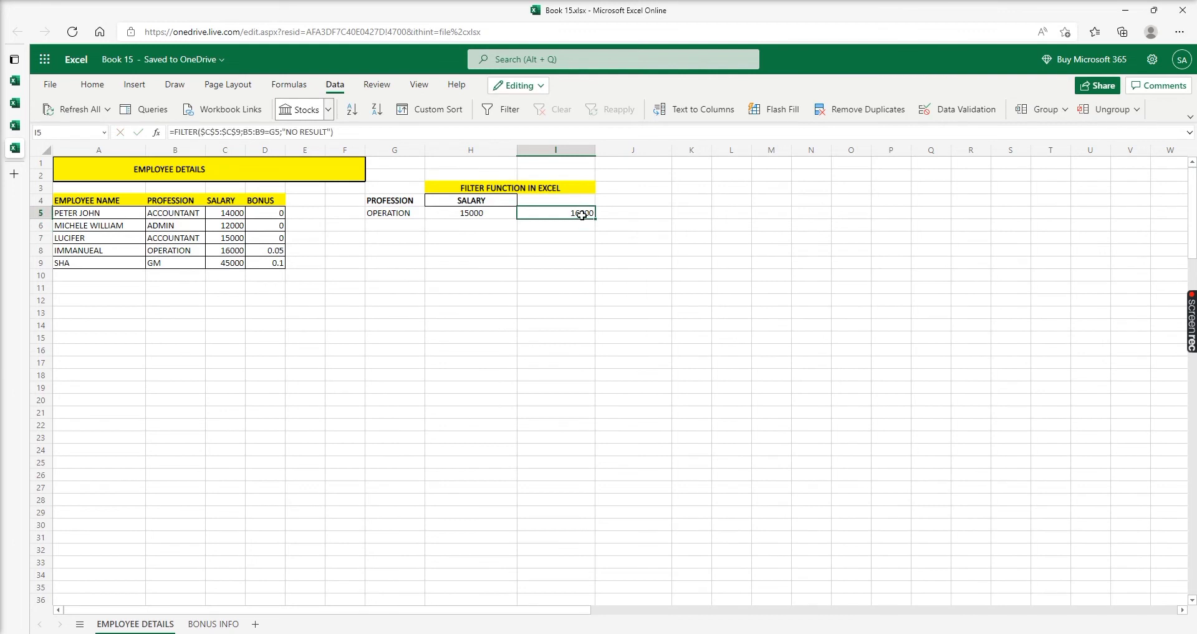
Step: Set the profession criterion in G5 to ACCOUNTANT
click(414, 212)
click(431, 212)
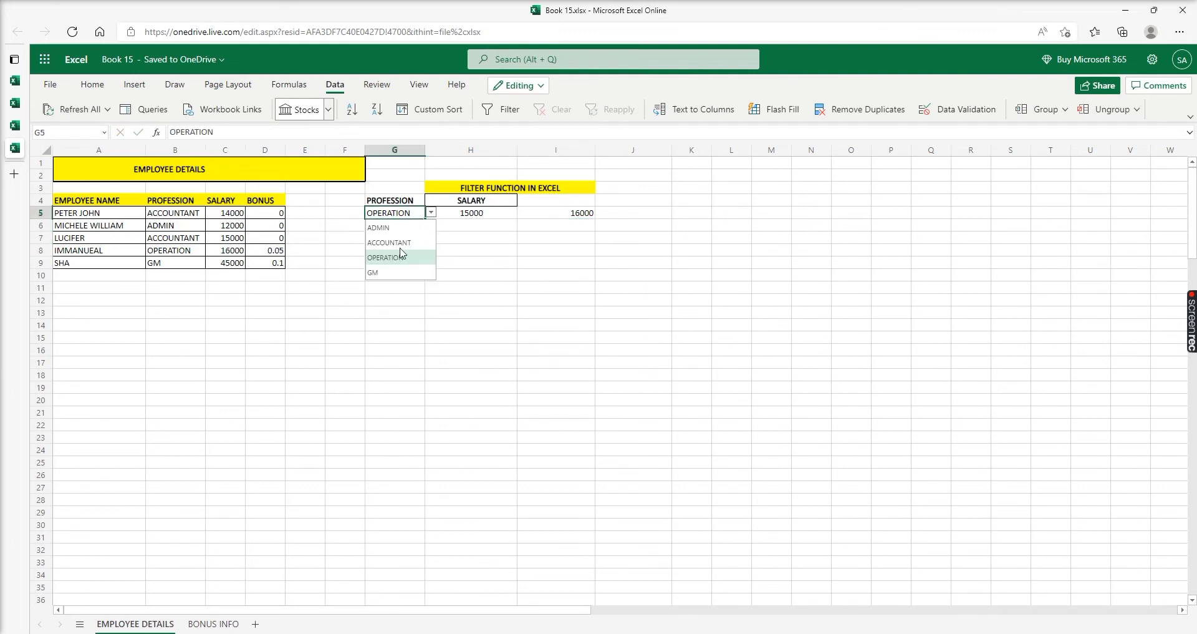
click(412, 244)
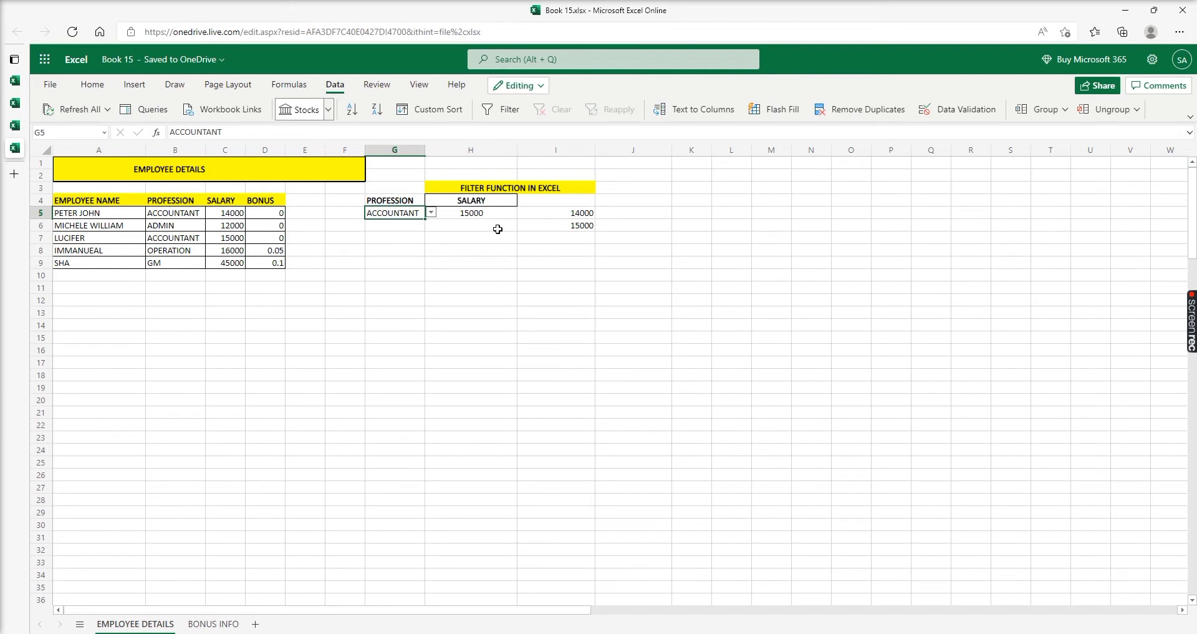
click(485, 214)
Step: Wrap the FILTER formula in I5 in a SUM function to total the filtered salaries
click(582, 217)
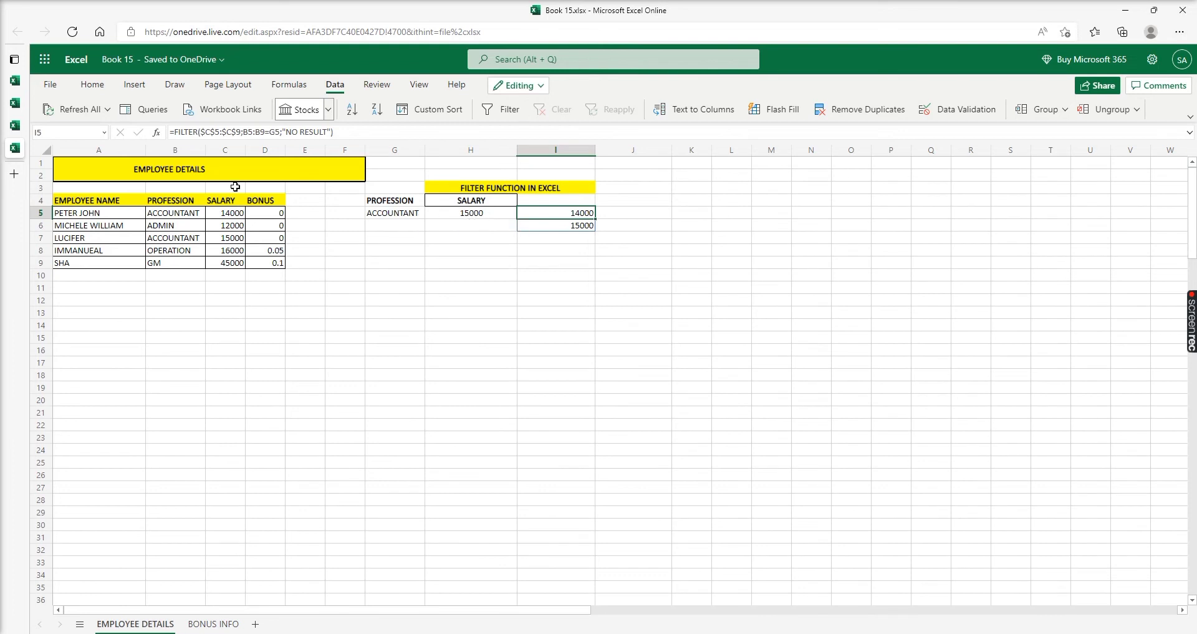
click(178, 132)
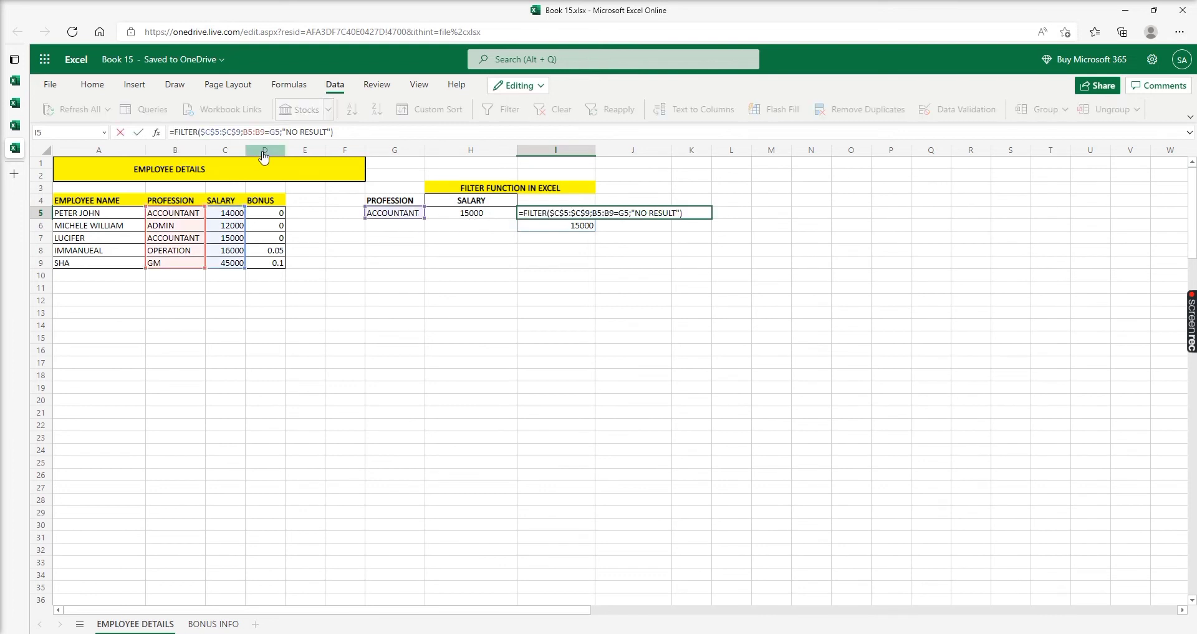
text(SUM)
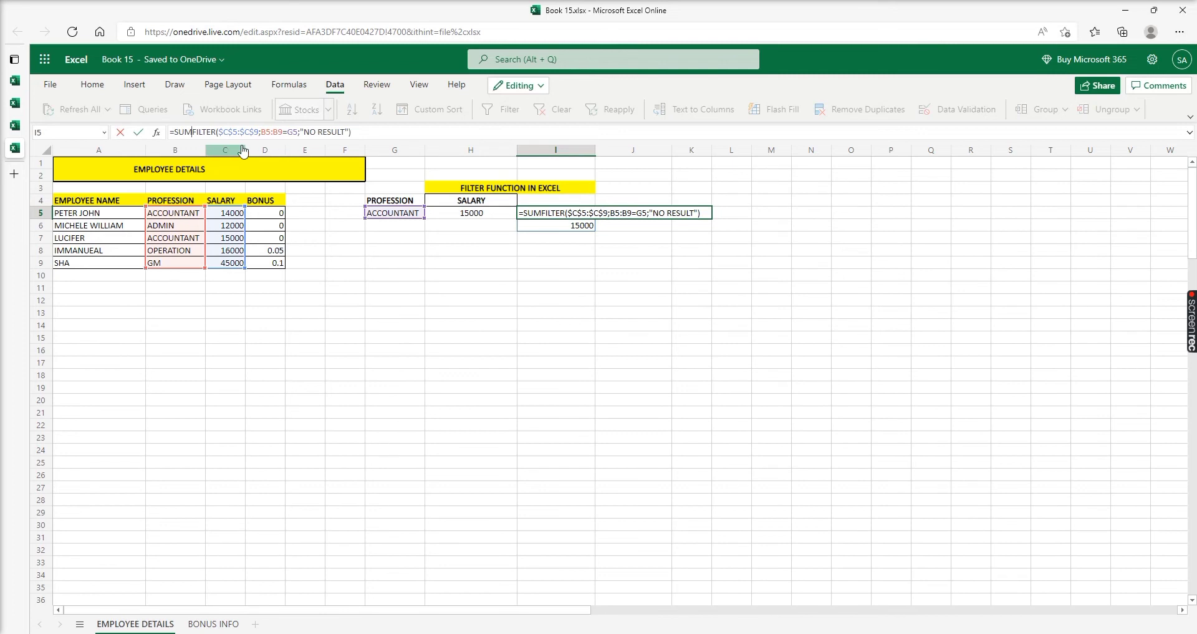
text(()
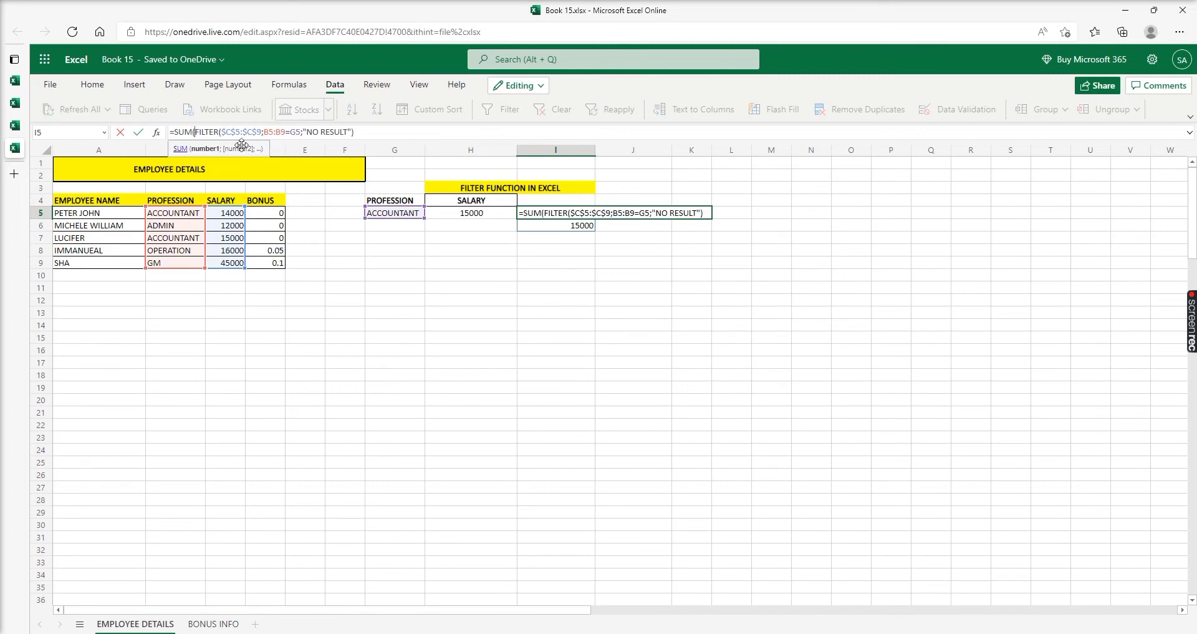
click(359, 131)
text())
key(Return)
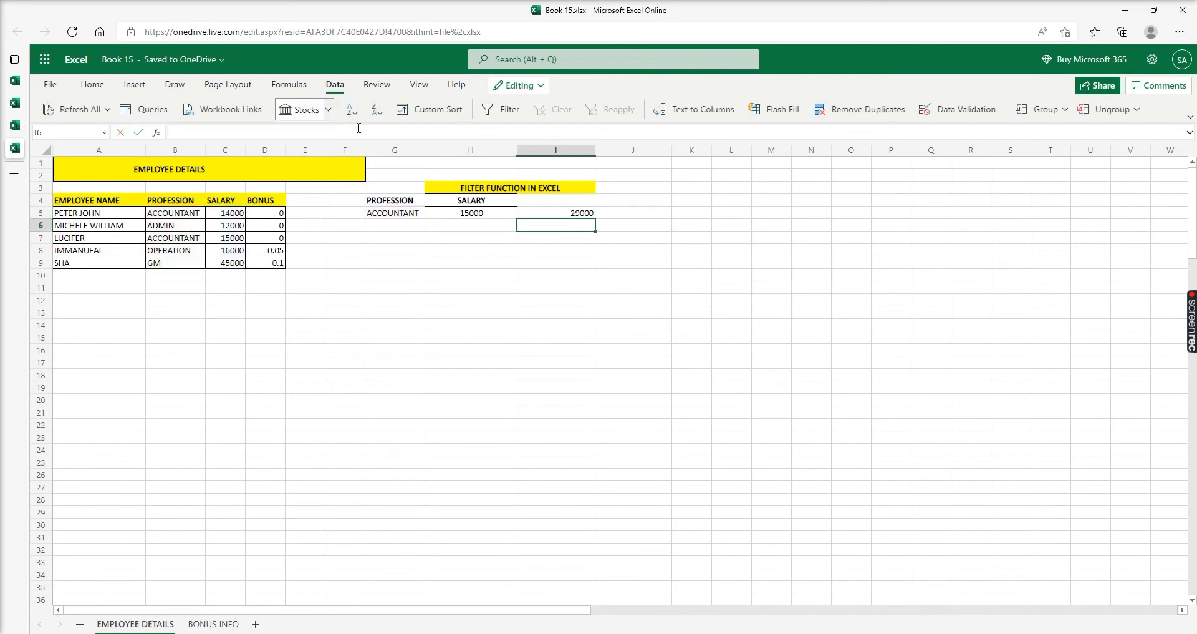
click(591, 214)
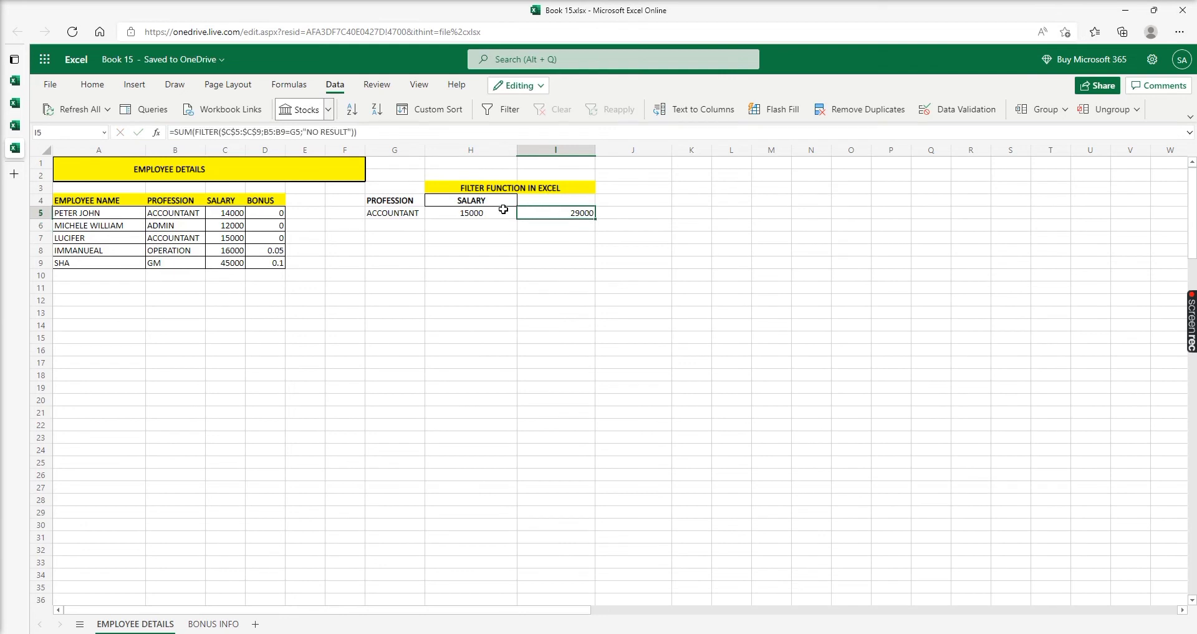
click(408, 216)
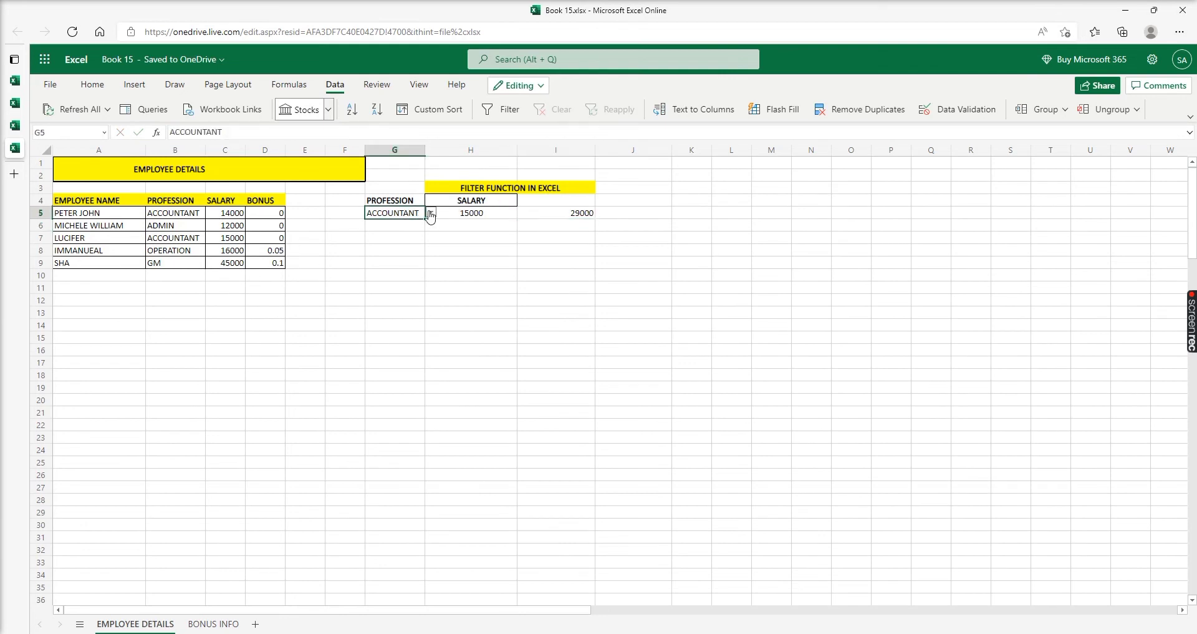
click(431, 213)
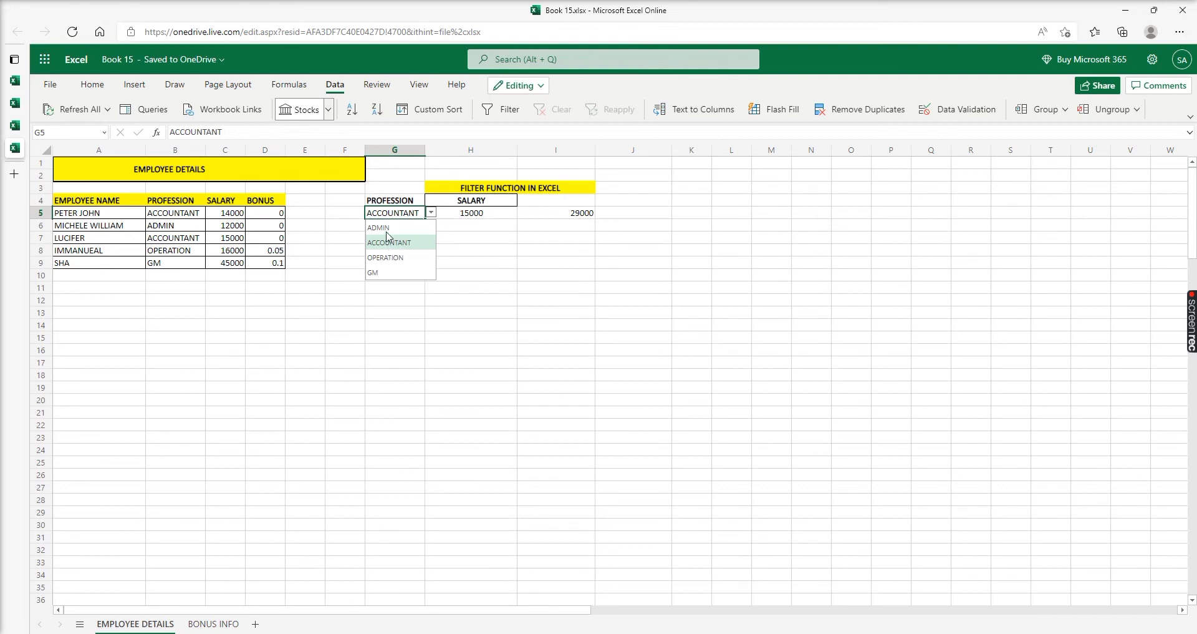
click(253, 323)
Step: Change the employee's profession in B8 of the source table to ADMIN
click(161, 264)
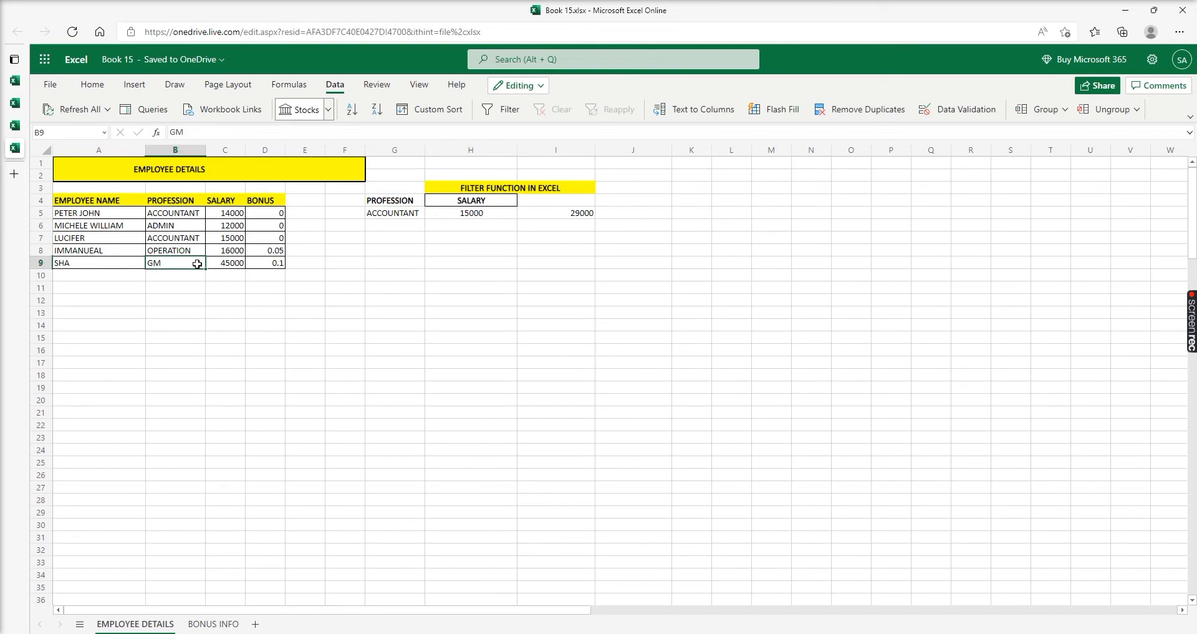
click(187, 251)
text(A)
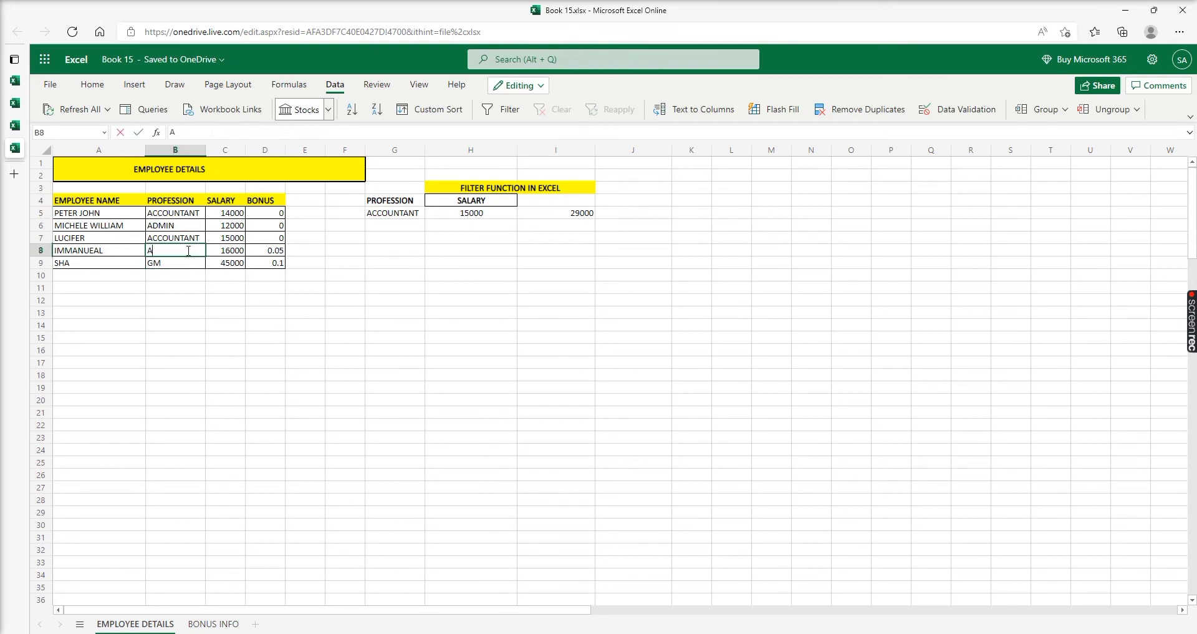
text(D)
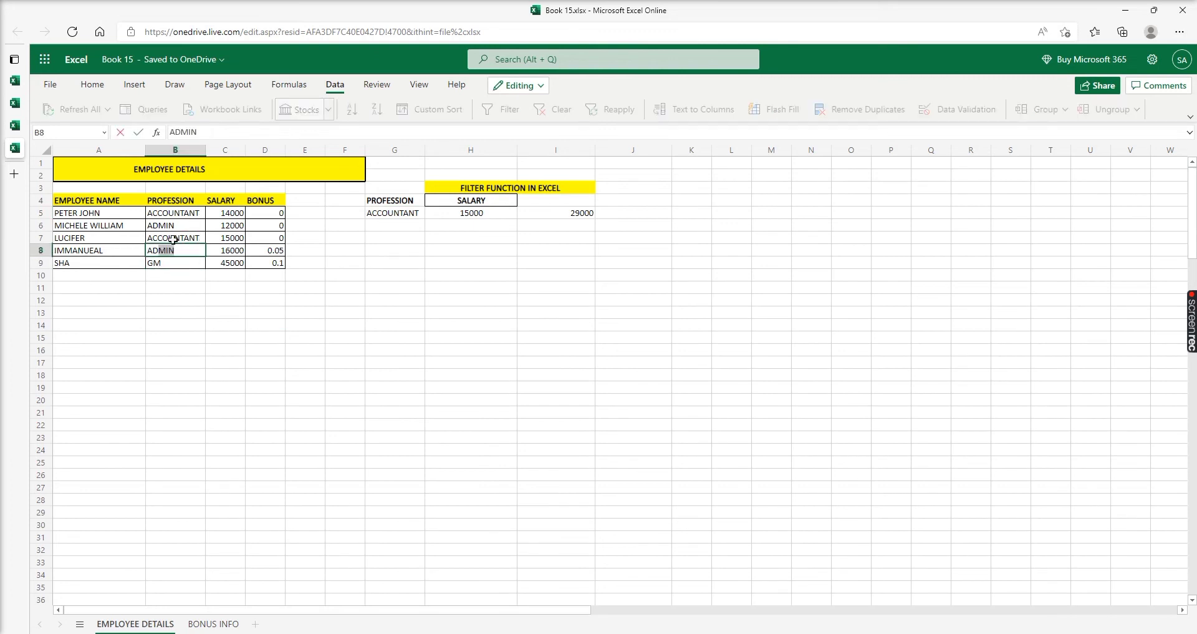
key(Return)
Step: Set the profession criterion in G5 to ADMIN and select the admin salaries in C8 and C6 to check the total
click(398, 214)
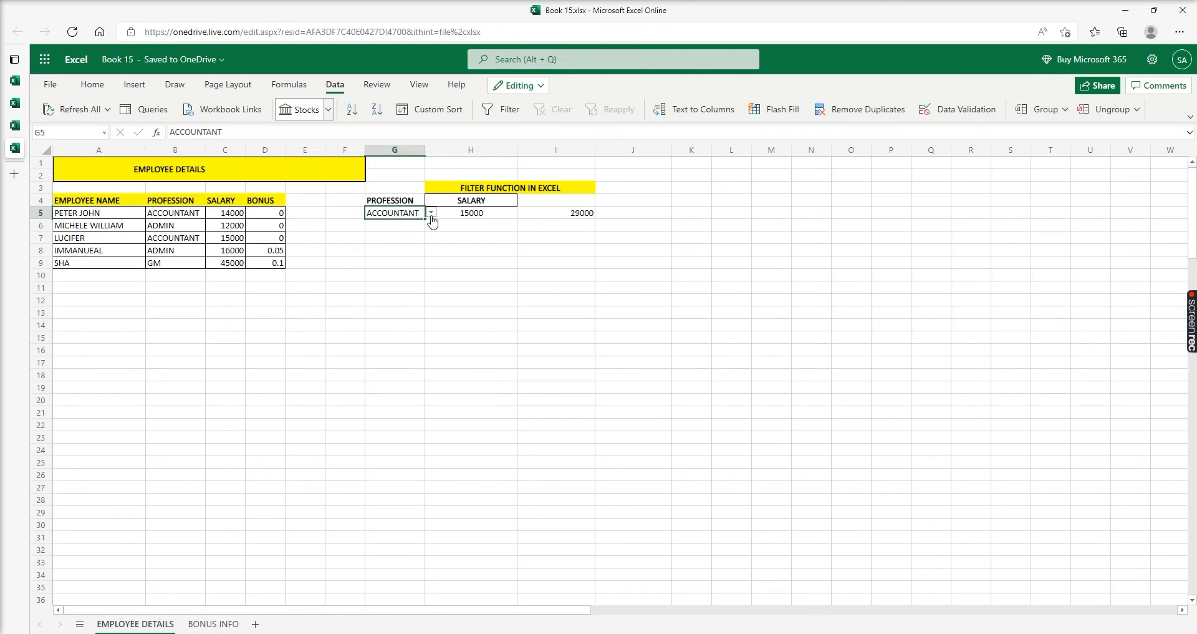
click(431, 214)
click(399, 235)
click(245, 248)
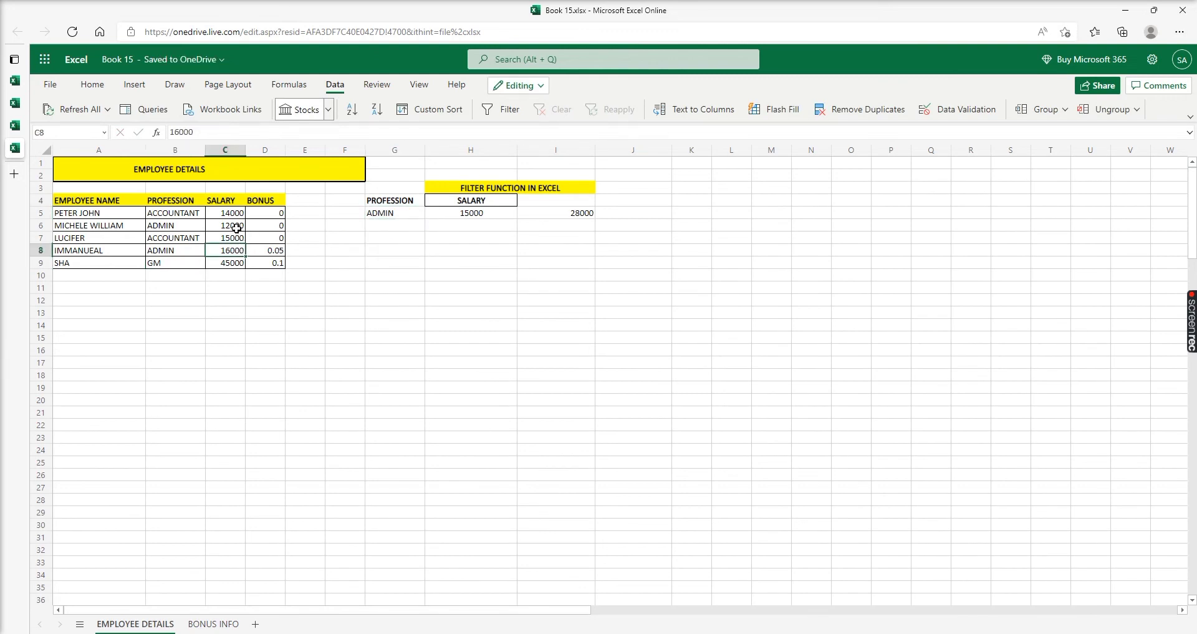
click(236, 228)
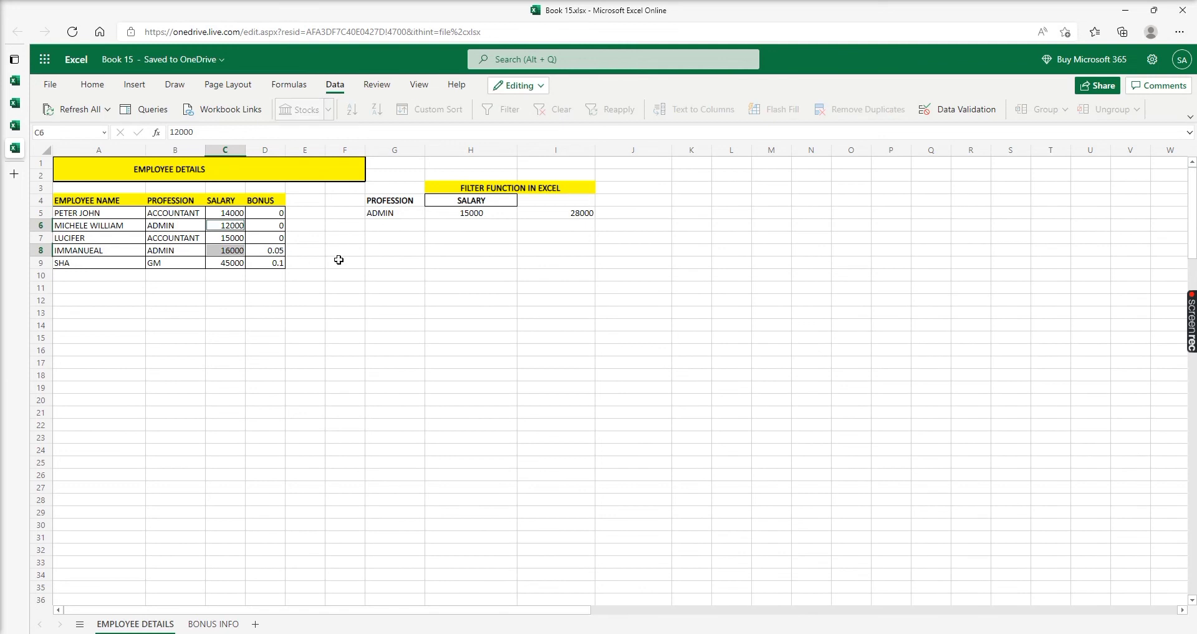
Step: Replace SUM with MIN around the FILTER formula in I5, and check the result against the admin salaries in C6 and C8
click(519, 250)
click(479, 213)
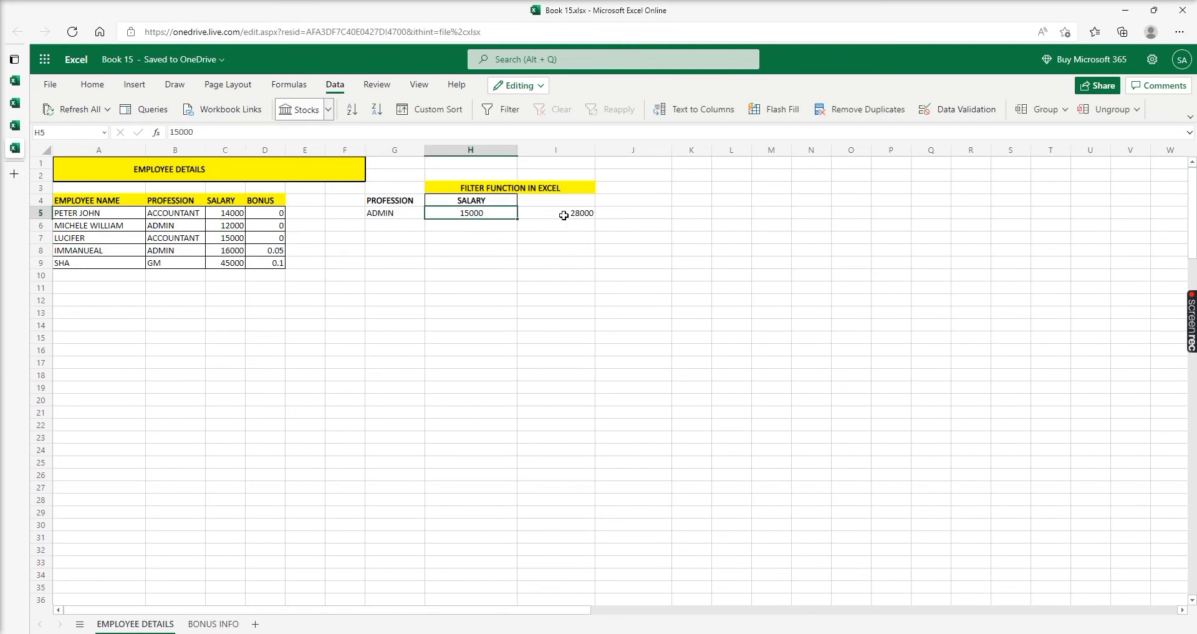
click(564, 216)
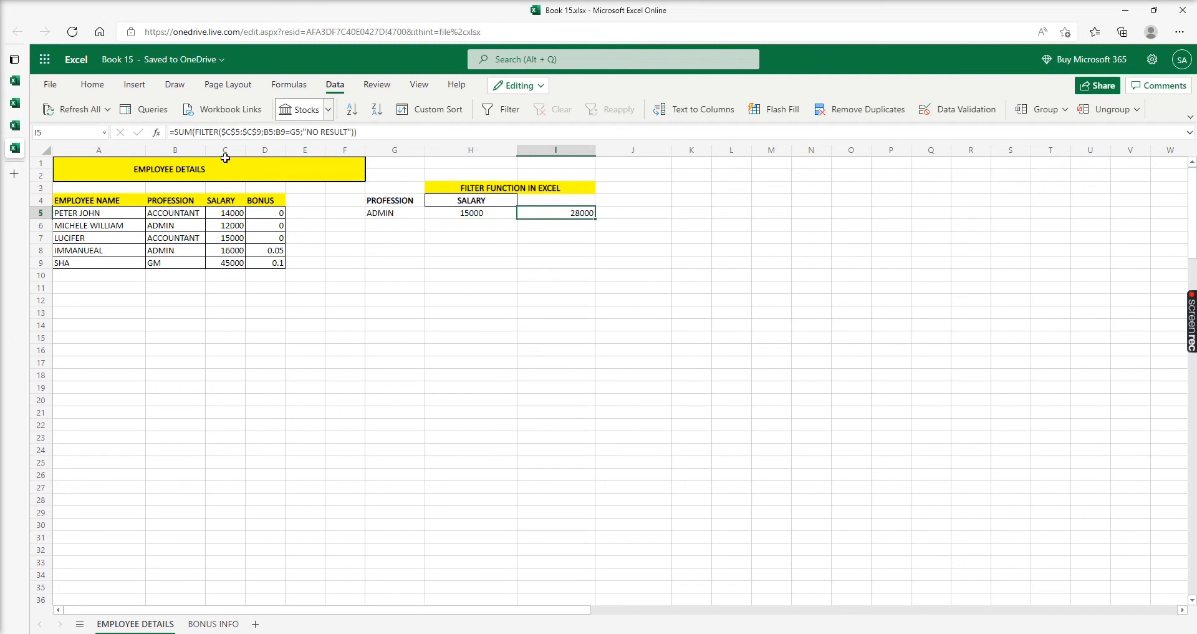
click(191, 132)
key(BackSpace)
key(BackSpace)
key(BackSpace)
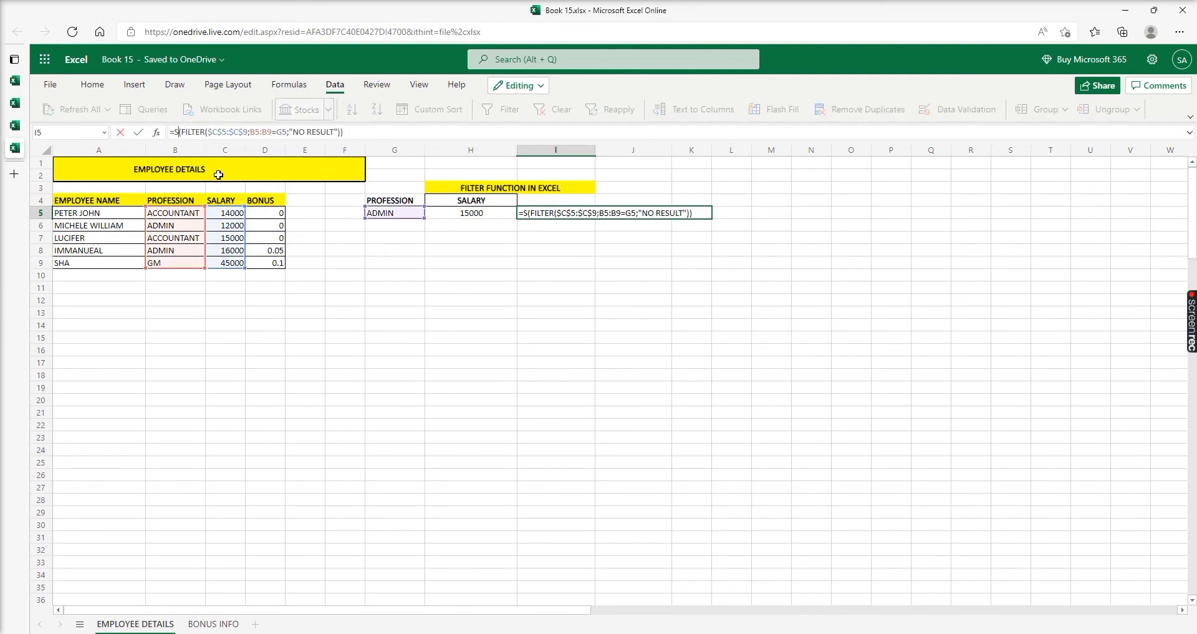
text(MIN)
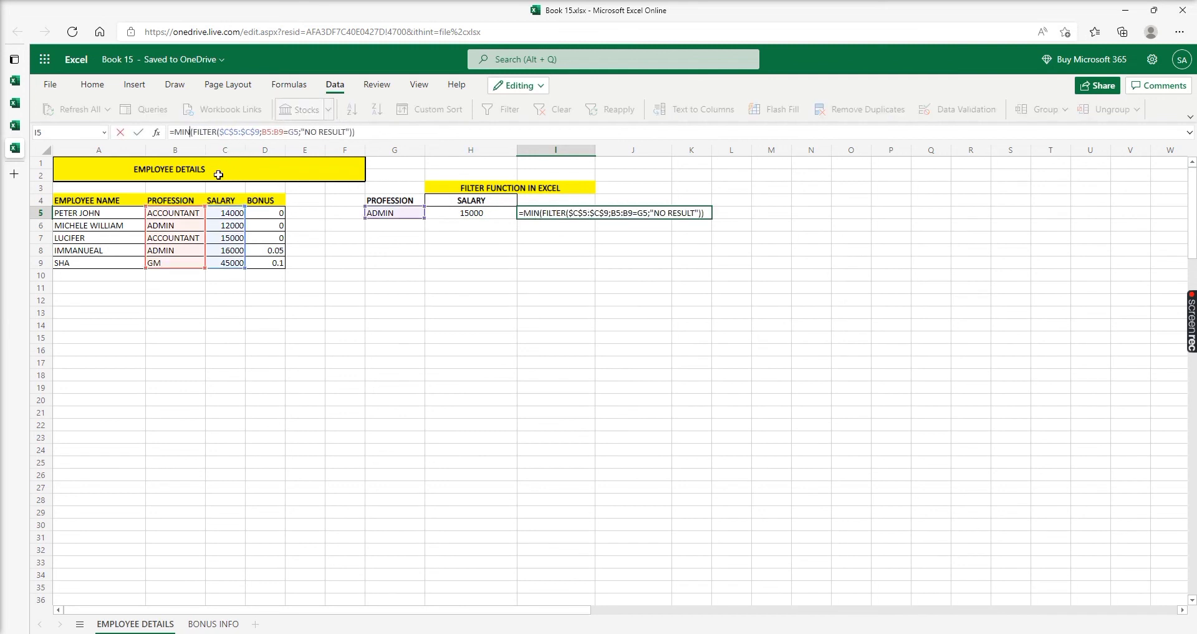
key(Return)
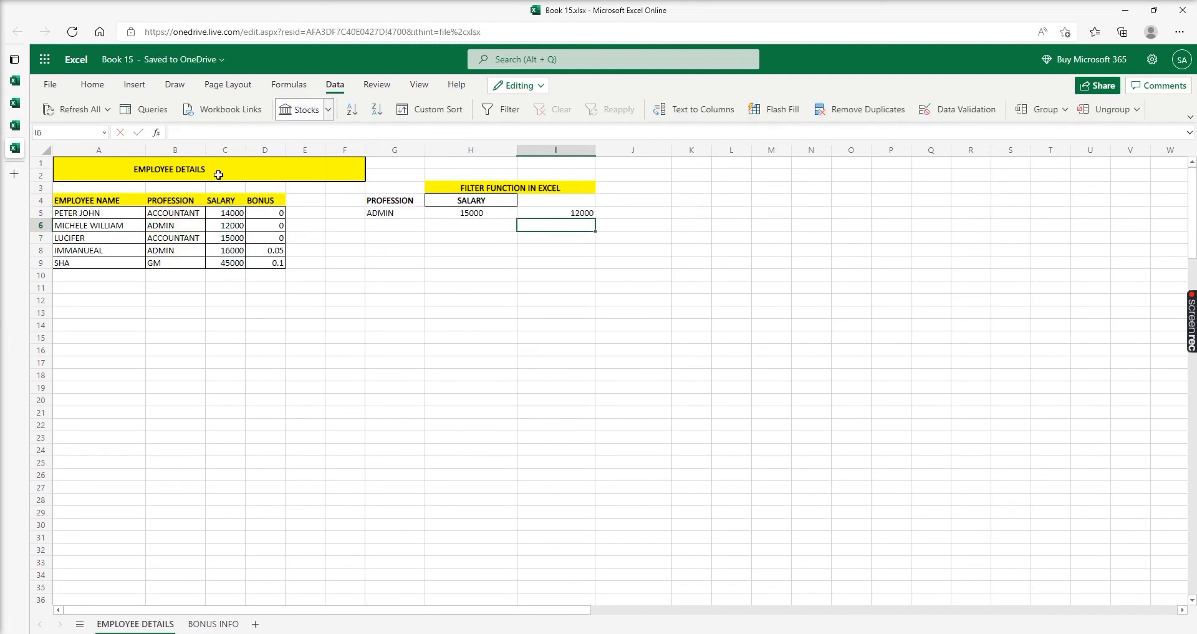
click(577, 214)
click(229, 251)
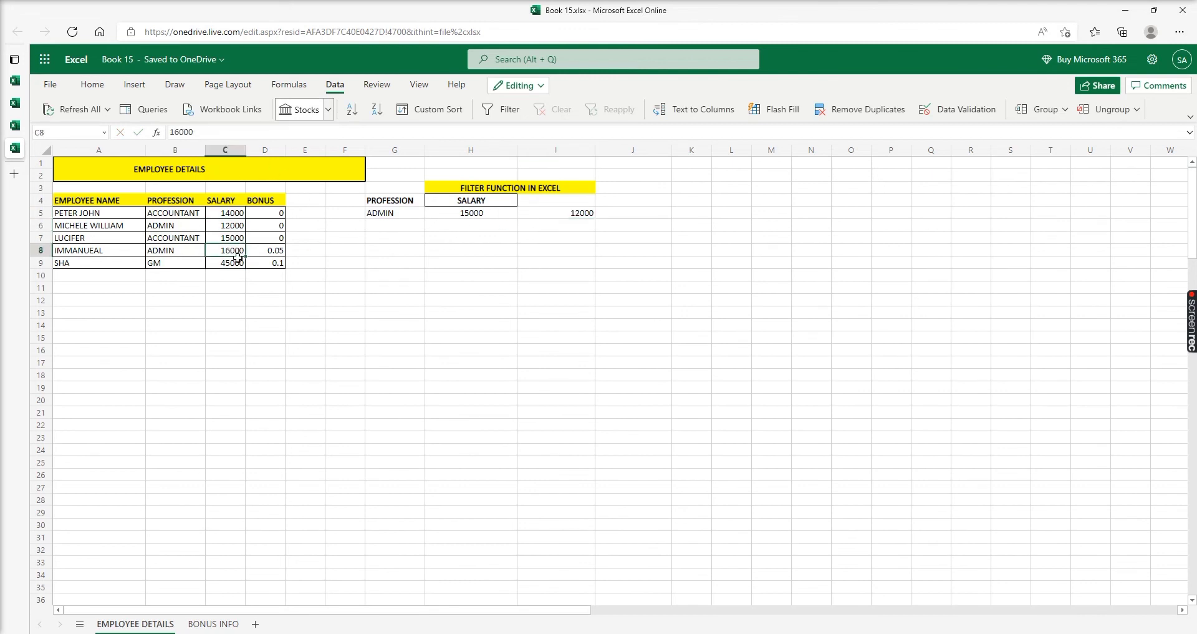
click(232, 229)
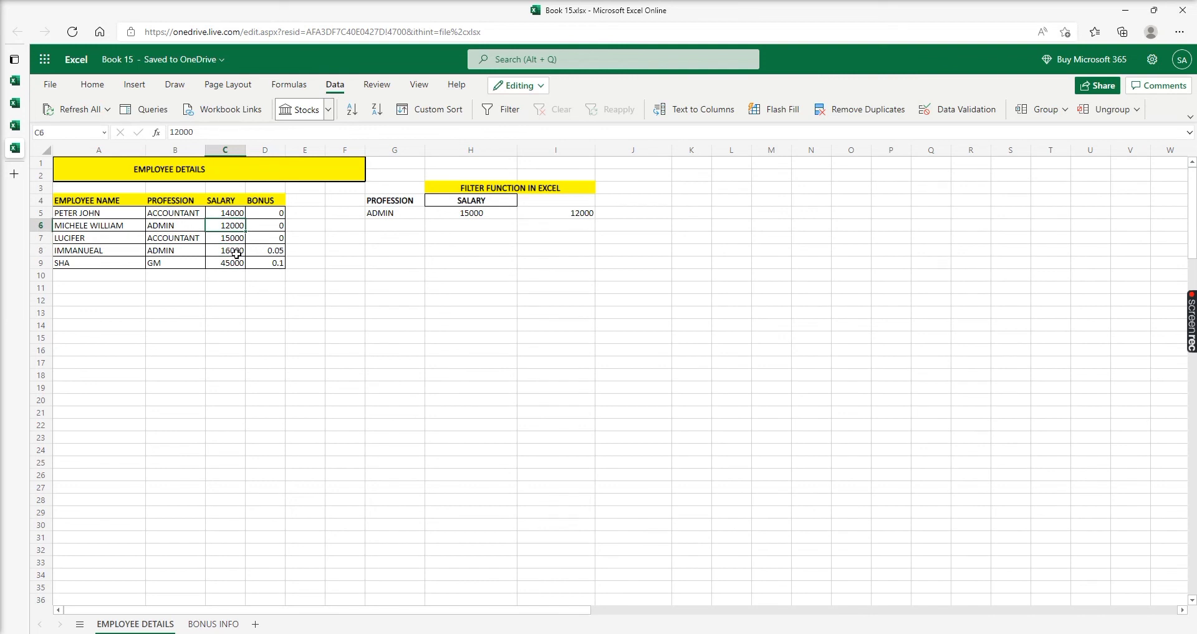
click(237, 253)
click(234, 229)
Step: Change the MIN function in the I5 formula to MAX to get the highest filtered salary
click(585, 213)
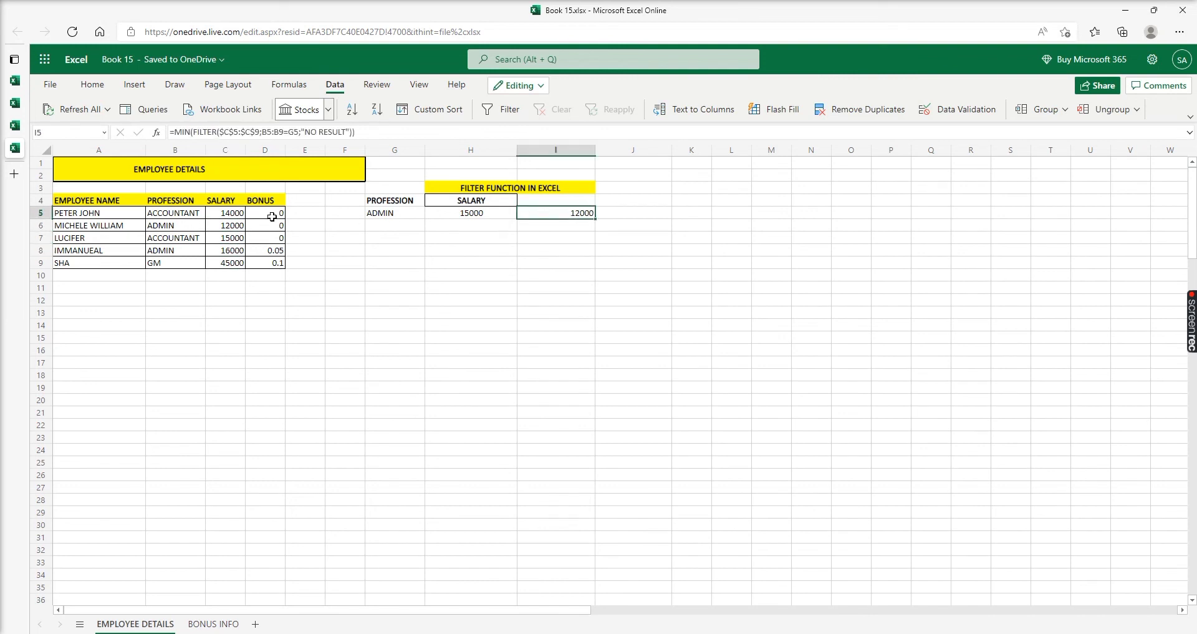
click(191, 133)
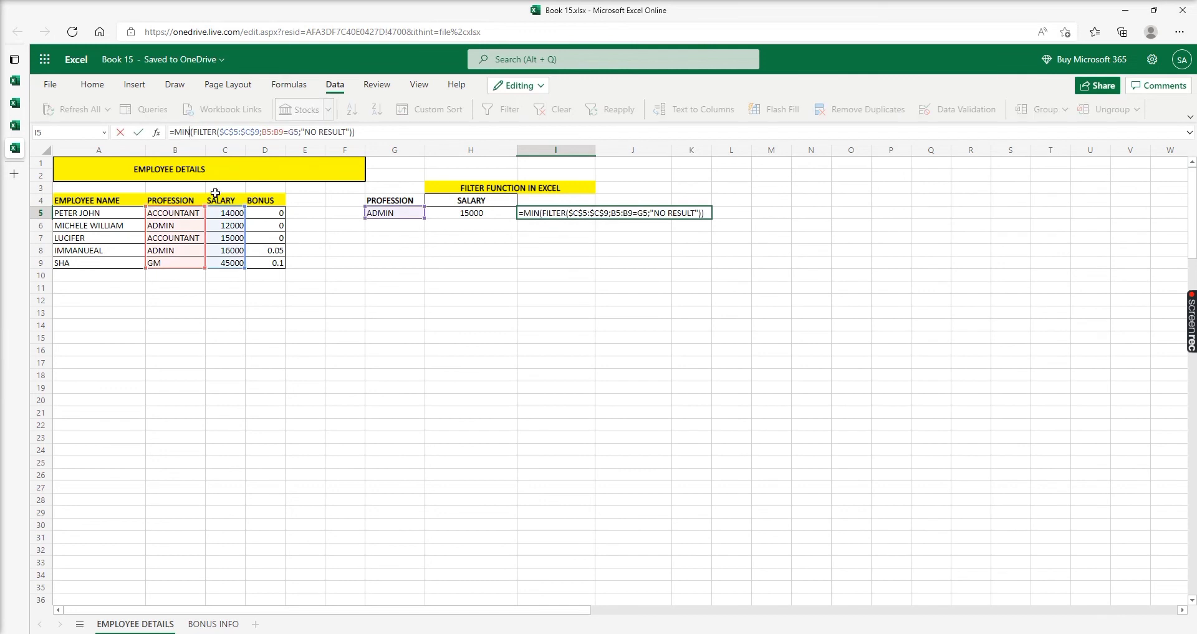
key(BackSpace)
key(BackSpace)
text(AX)
key(Return)
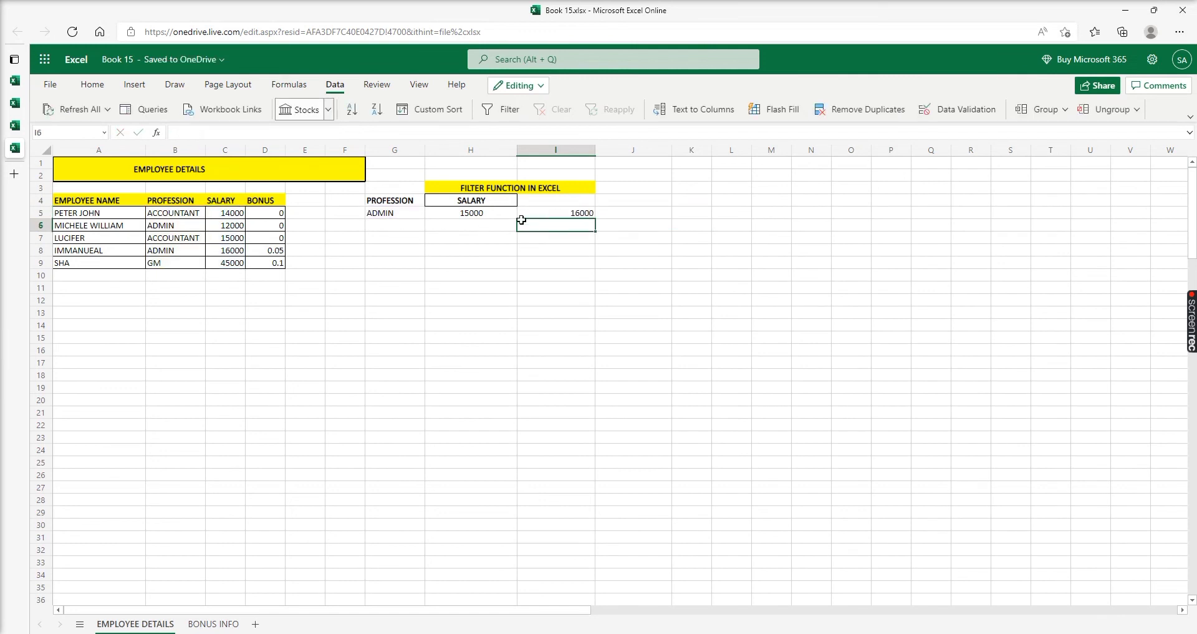
Step: Replace MAX with AVERAGE in the I5 formula, and compare the result with the admin salaries in C6 and C8
click(575, 211)
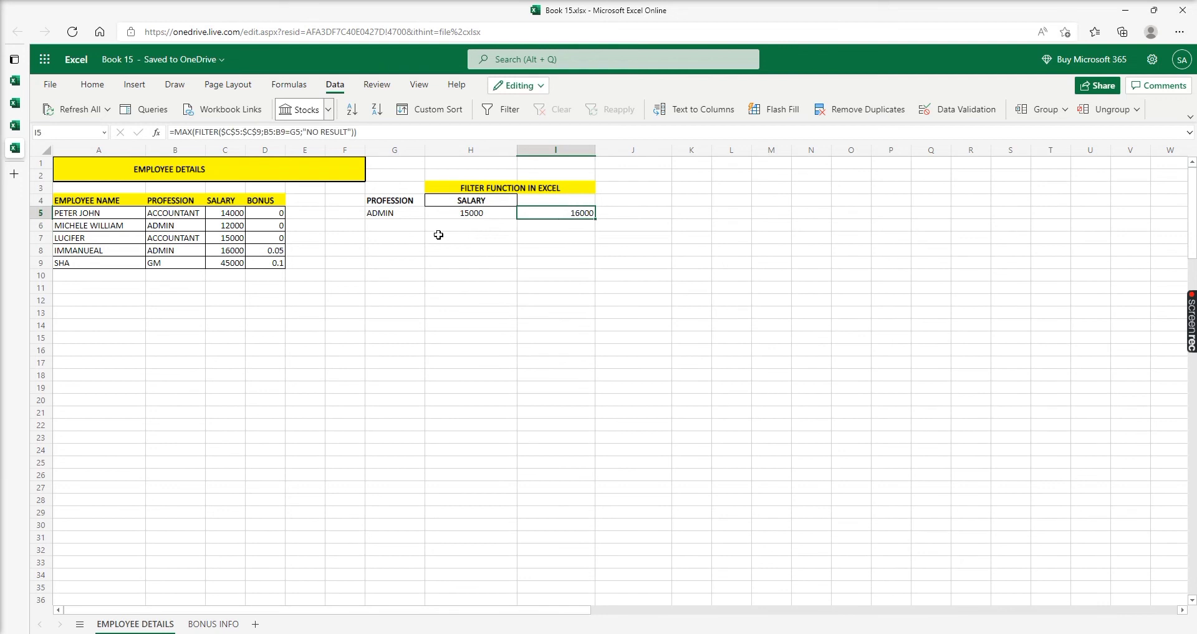
click(193, 132)
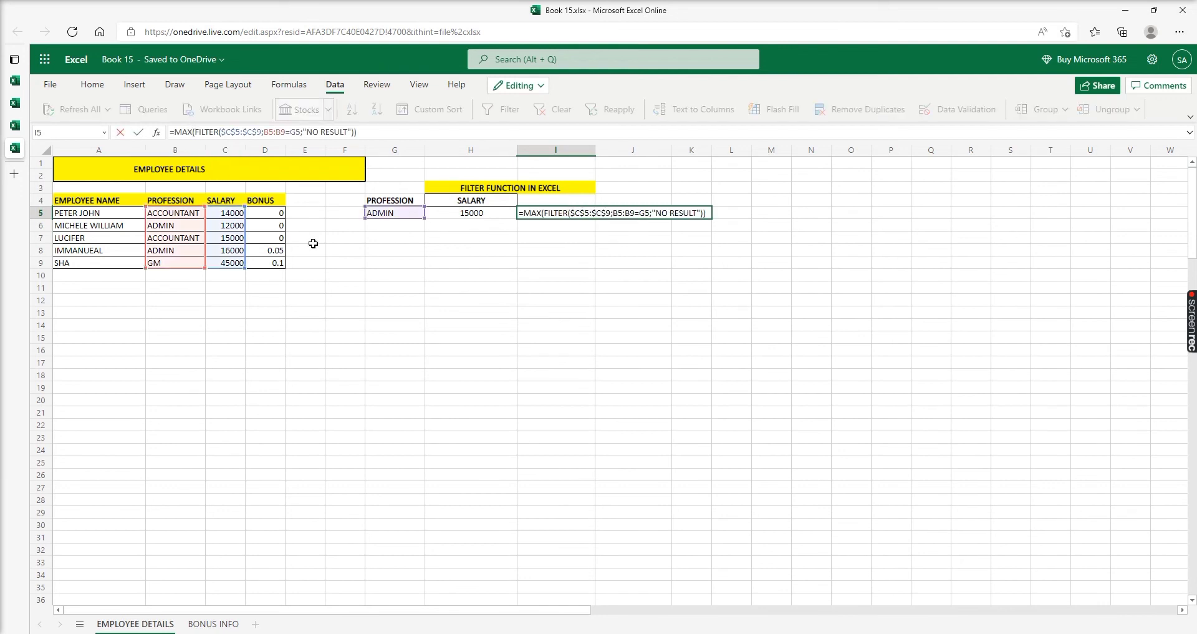
key(BackSpace)
key(BackSpace)
key(BackSpace)
text(AVER)
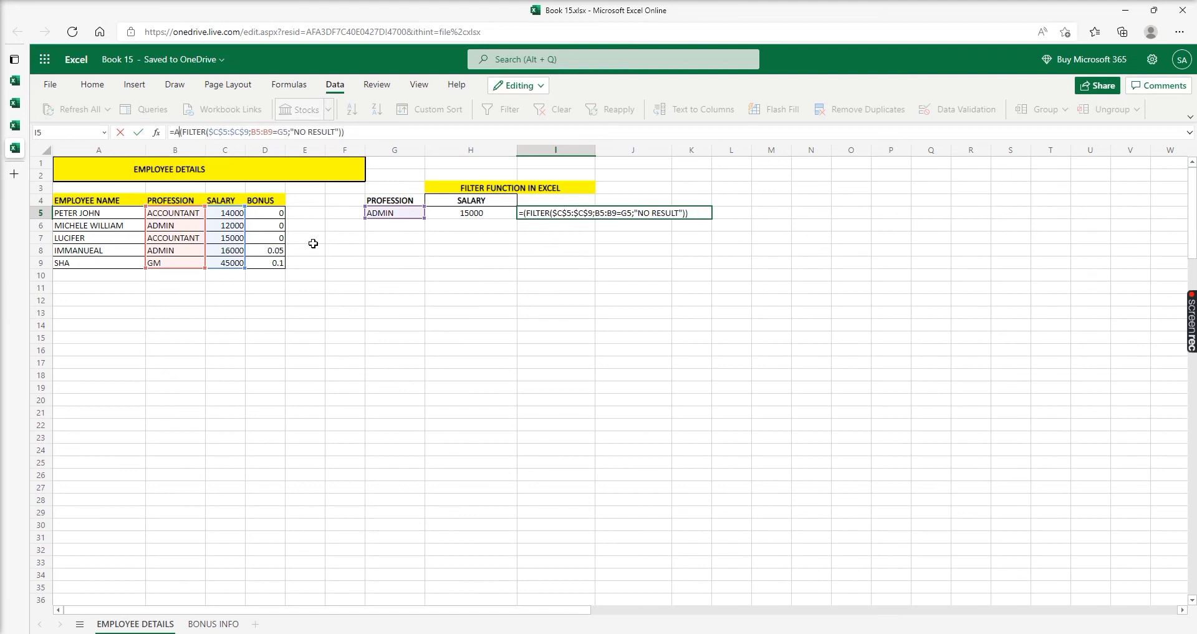
text(AGE)
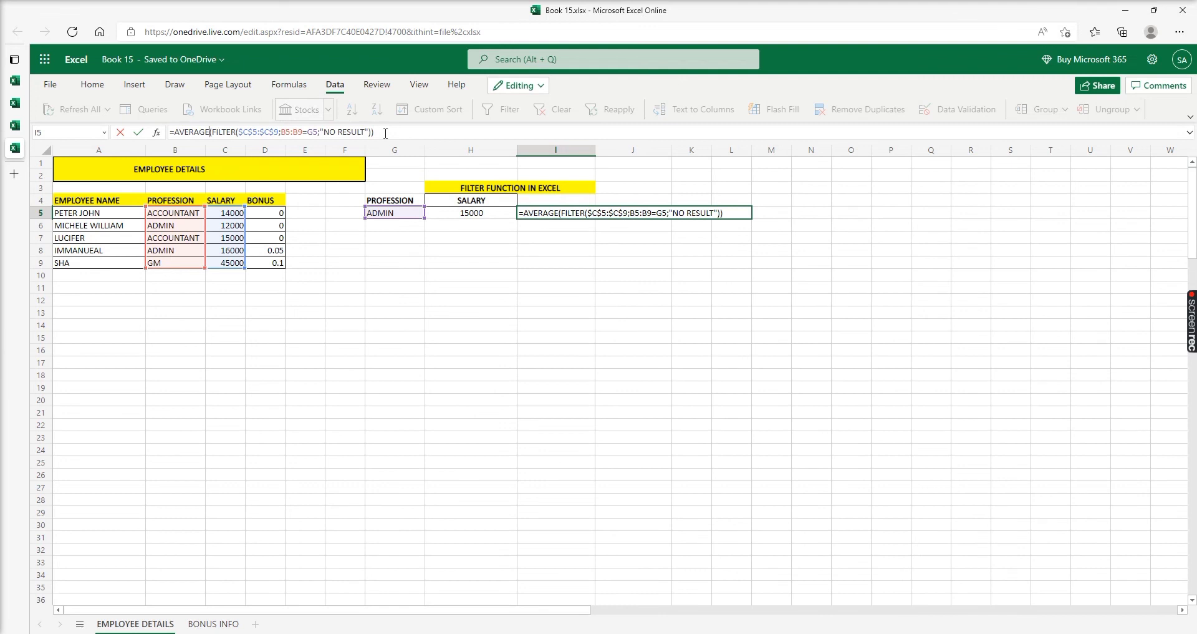
key(Return)
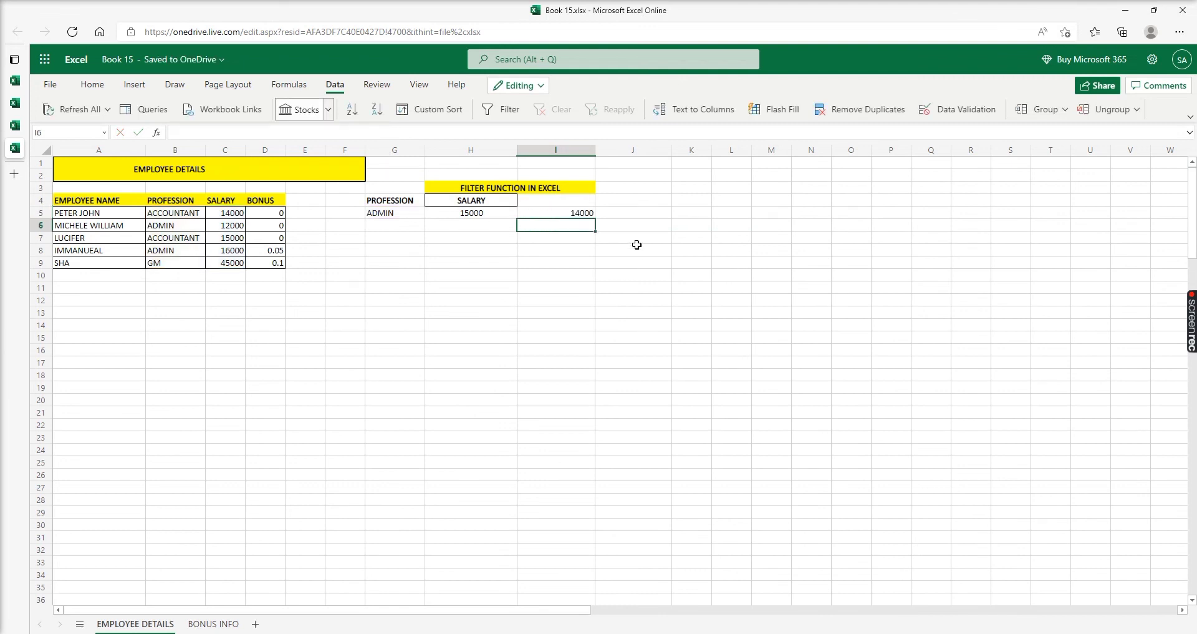
click(577, 214)
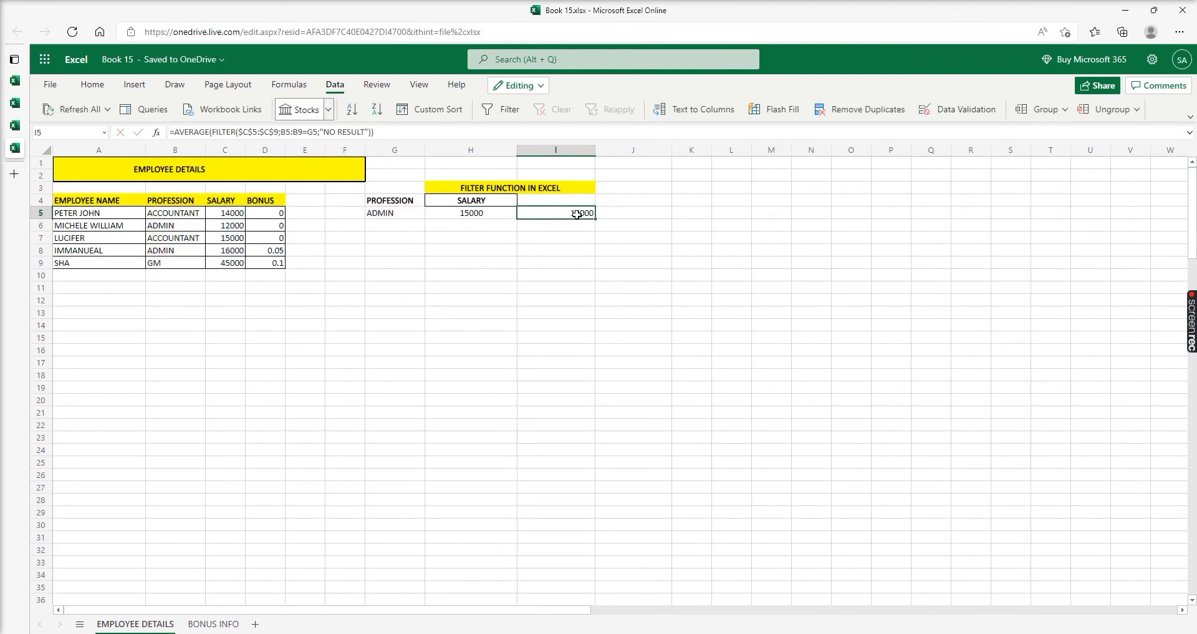
click(235, 230)
click(239, 252)
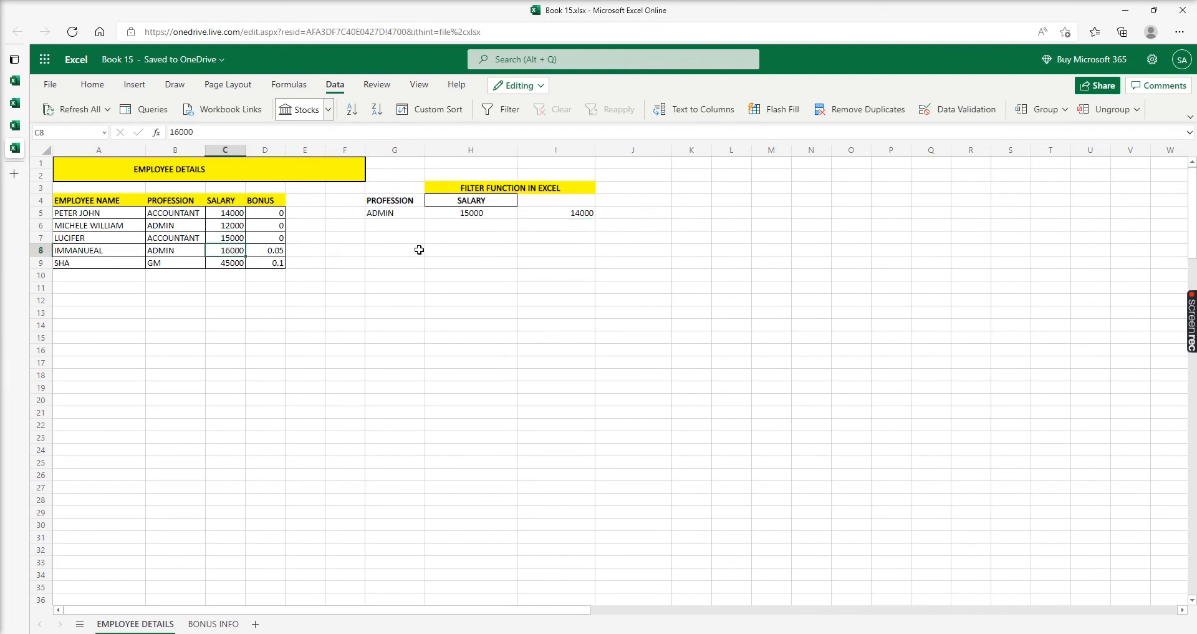
click(585, 214)
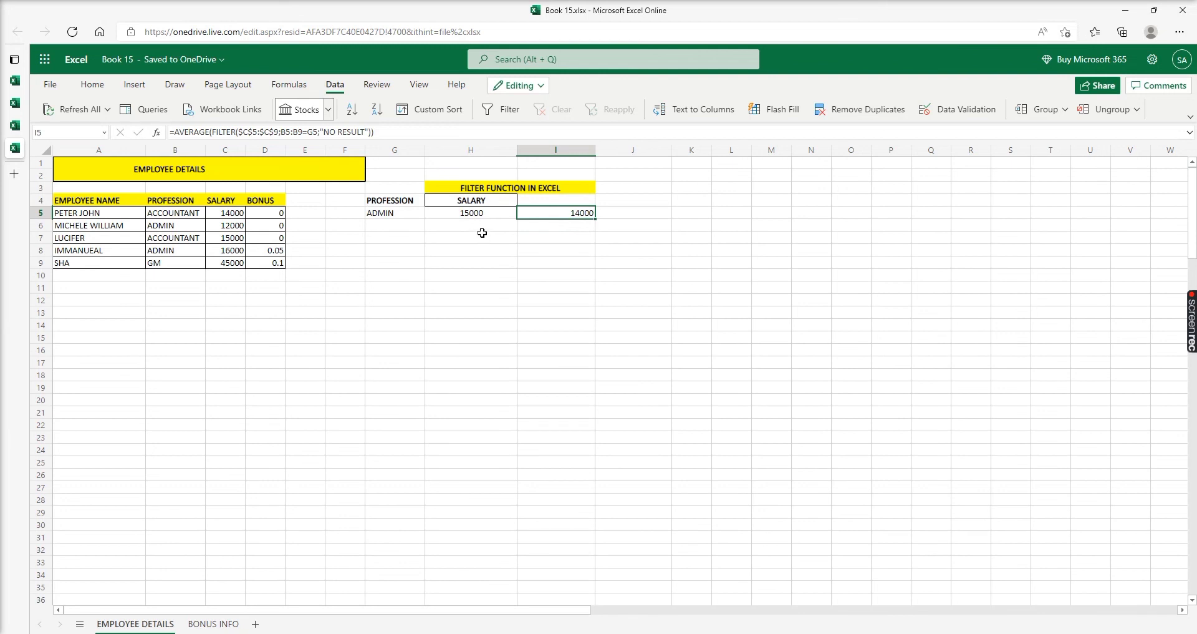
Step: Set the profession criterion in G5 to ACCOUNTANT and check the average in I5 against the salaries in column C
click(380, 213)
click(429, 213)
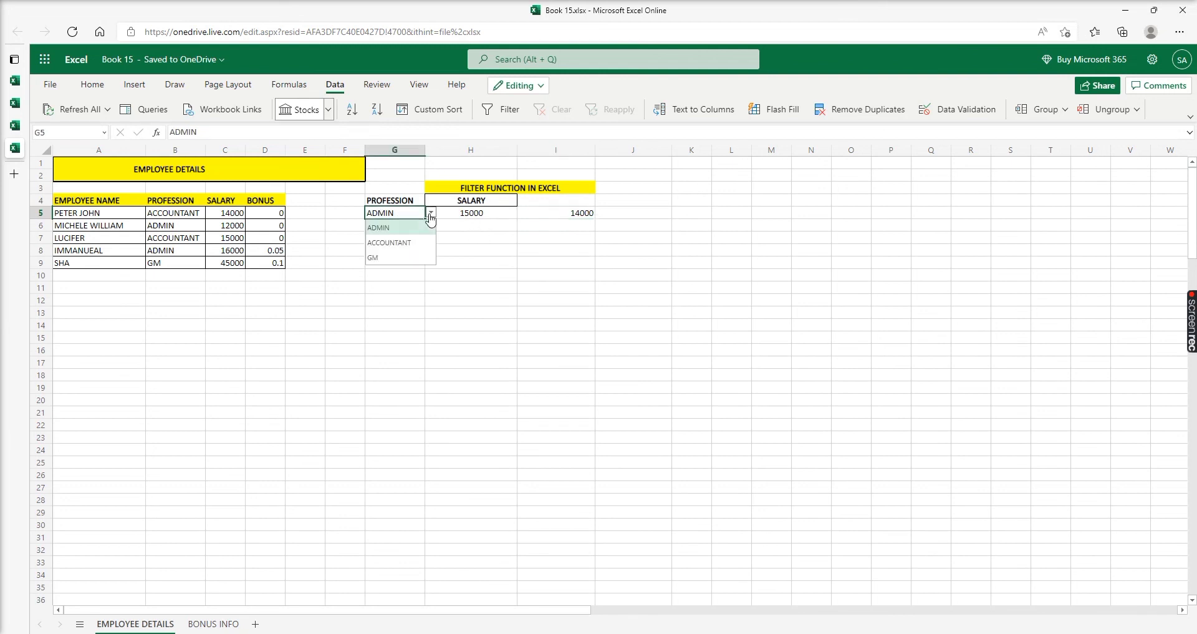
click(404, 244)
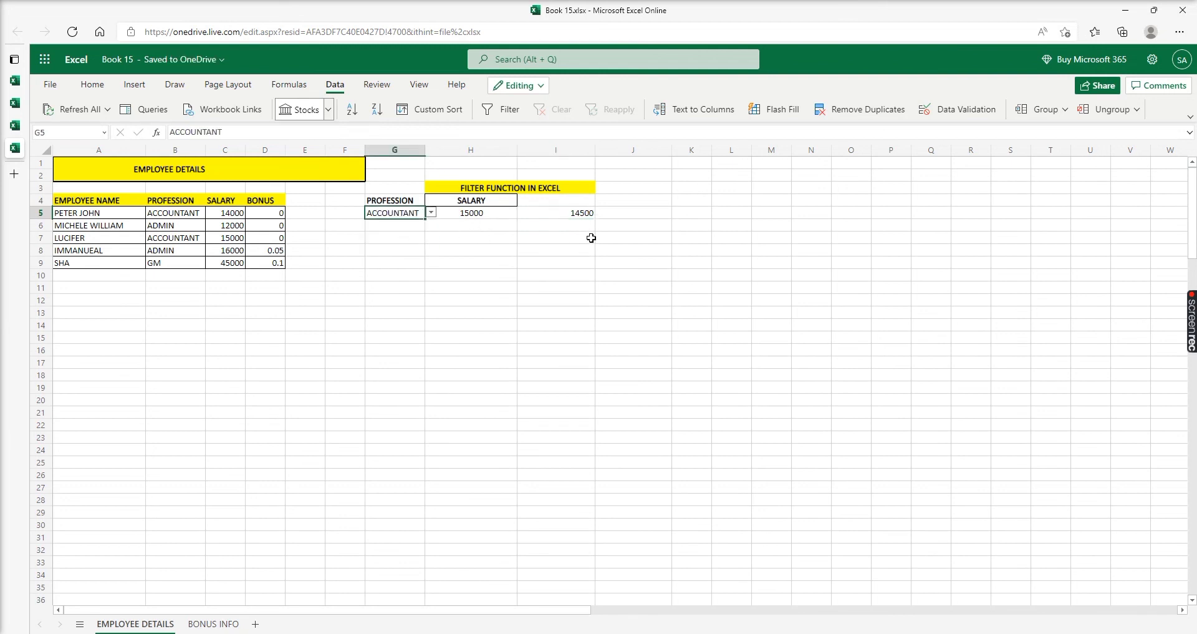
click(581, 213)
click(241, 251)
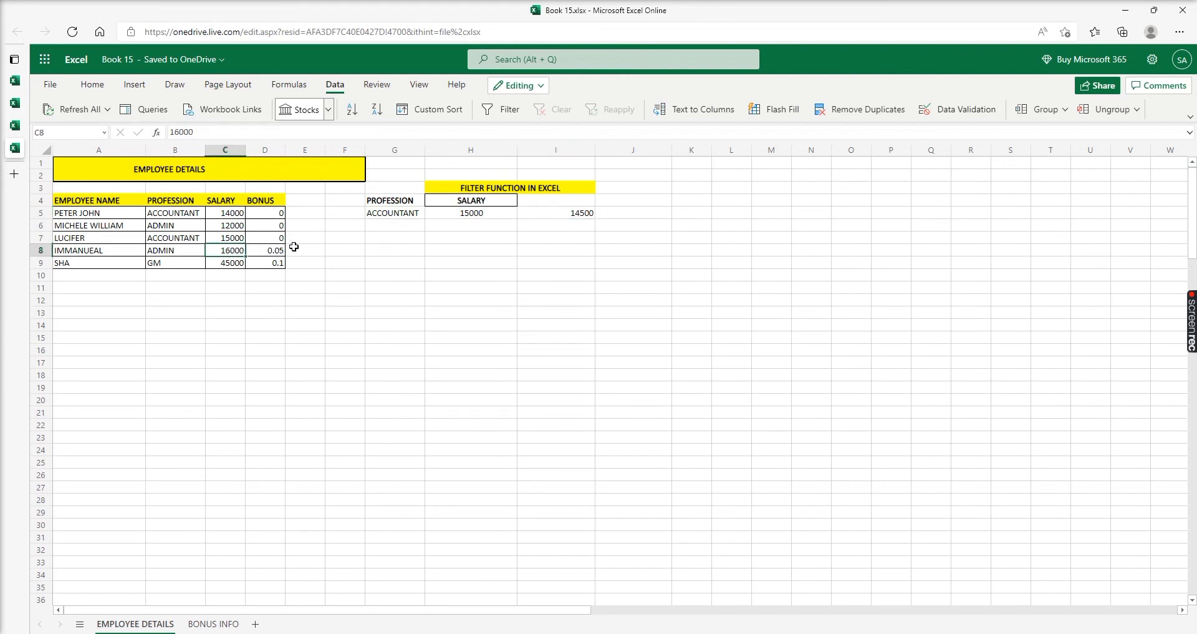
click(237, 236)
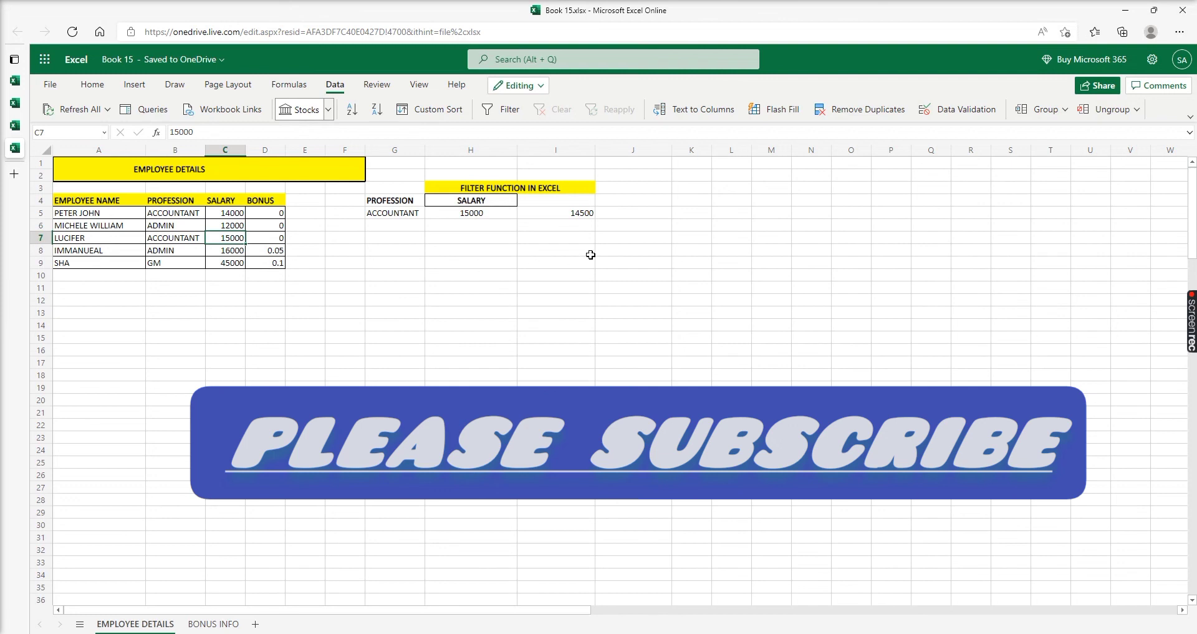
click(589, 253)
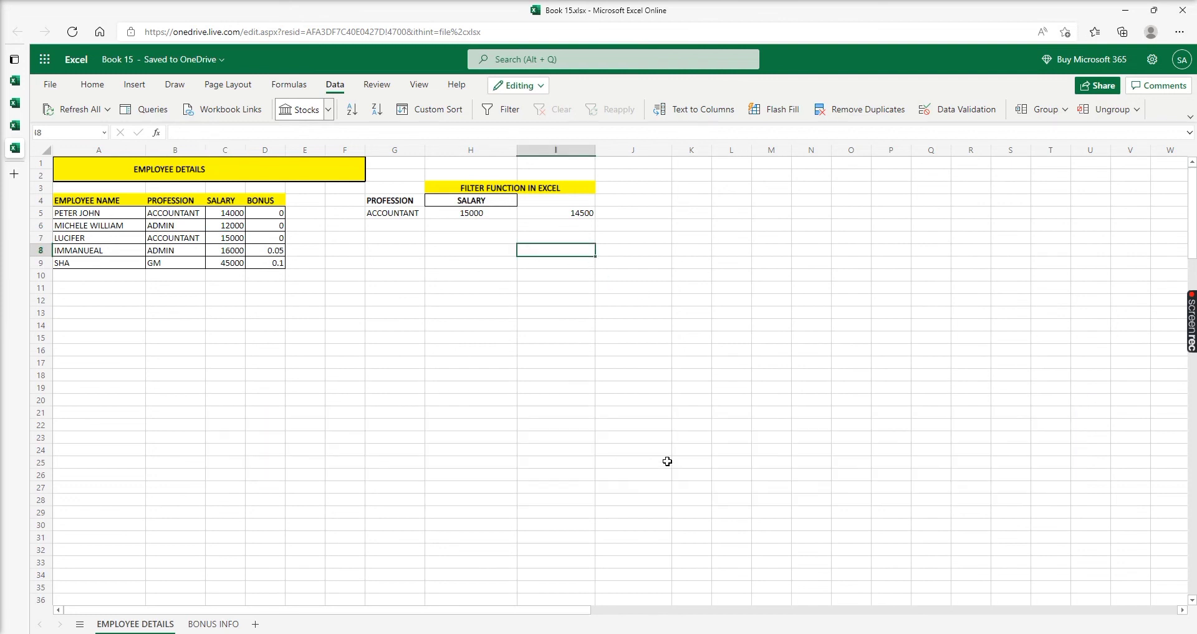